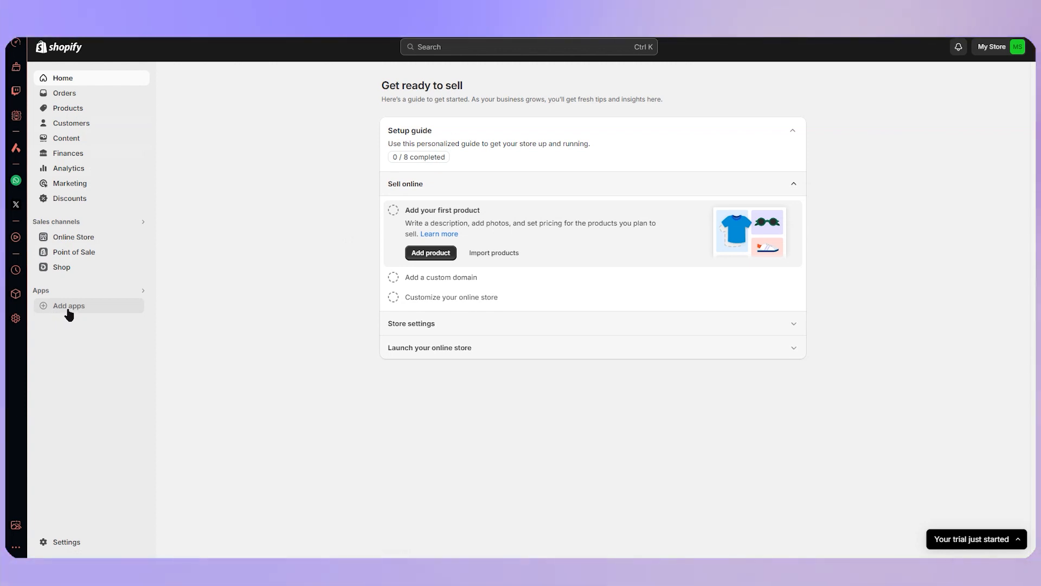
# Open the Shopify App Store from the apps and sales channels section of the store settings
pyautogui.click(70, 534)
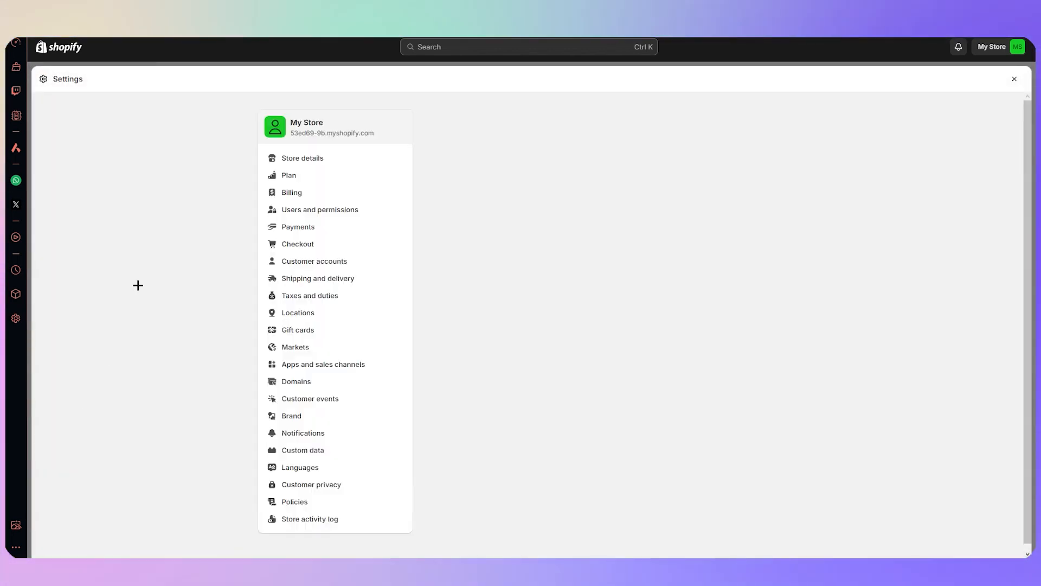
pyautogui.scroll(-3, 328, 318)
pyautogui.click(311, 295)
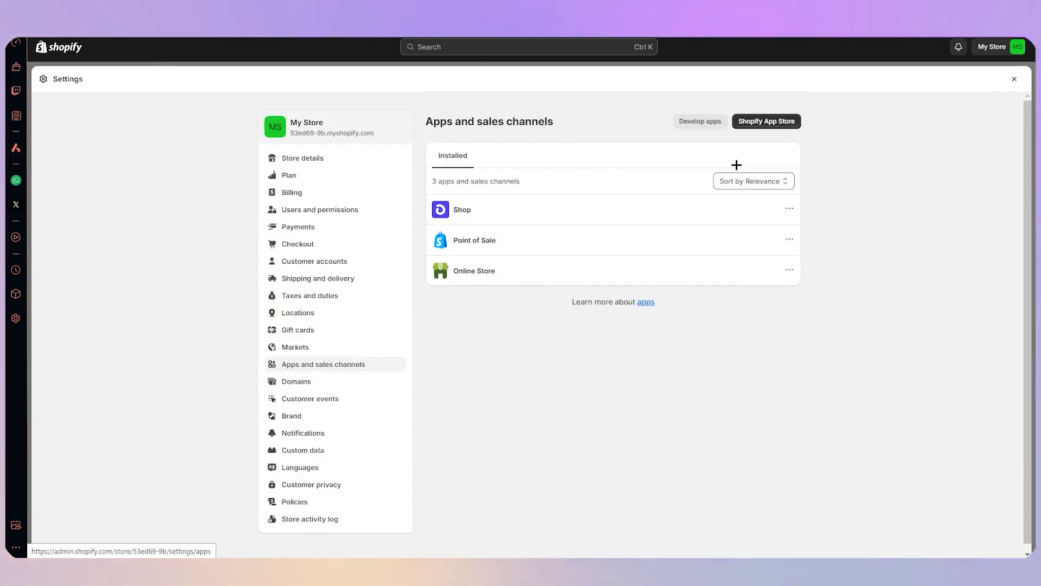
pyautogui.click(771, 122)
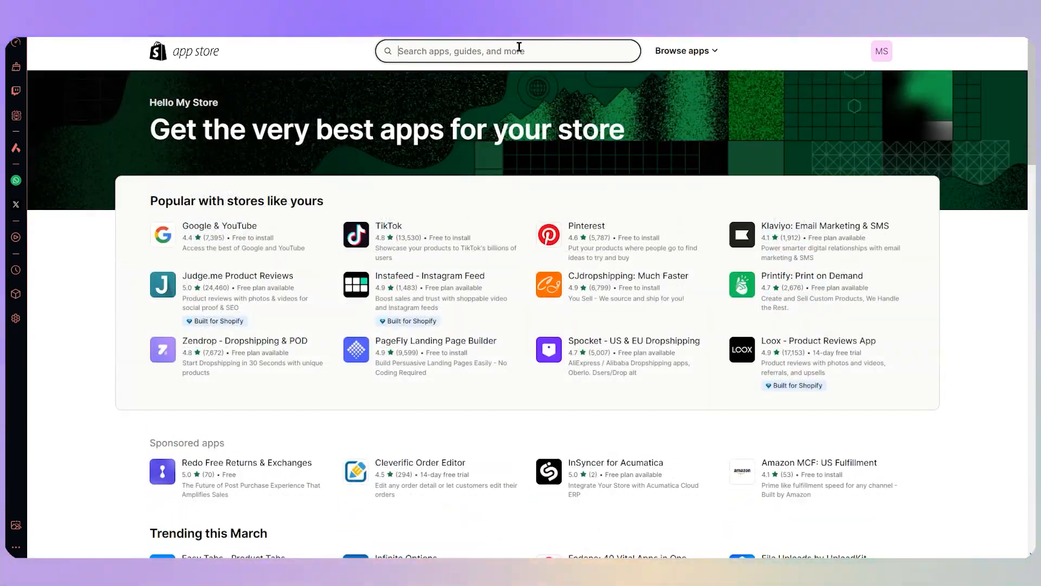
# Search the app store for "facebook and instagram" and open the Facebook & Instagram app listing
pyautogui.click(519, 49)
pyautogui.write('facebook')
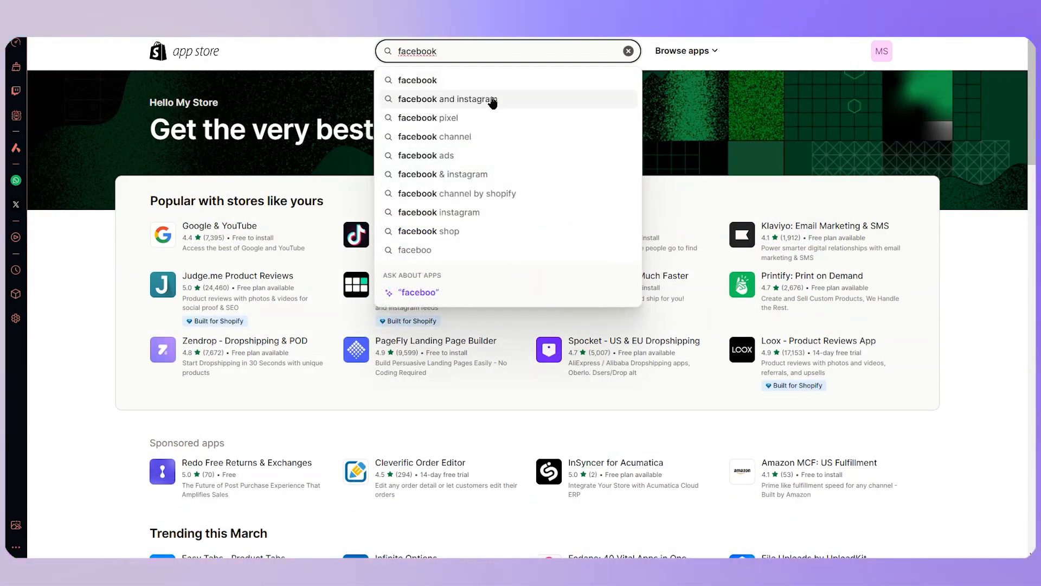
pyautogui.click(521, 200)
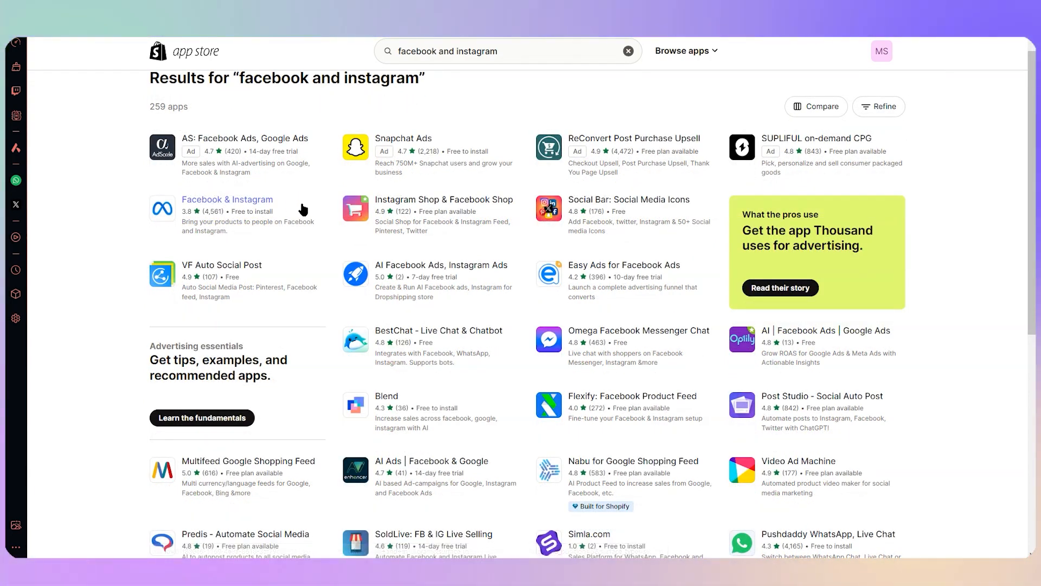
pyautogui.click(253, 201)
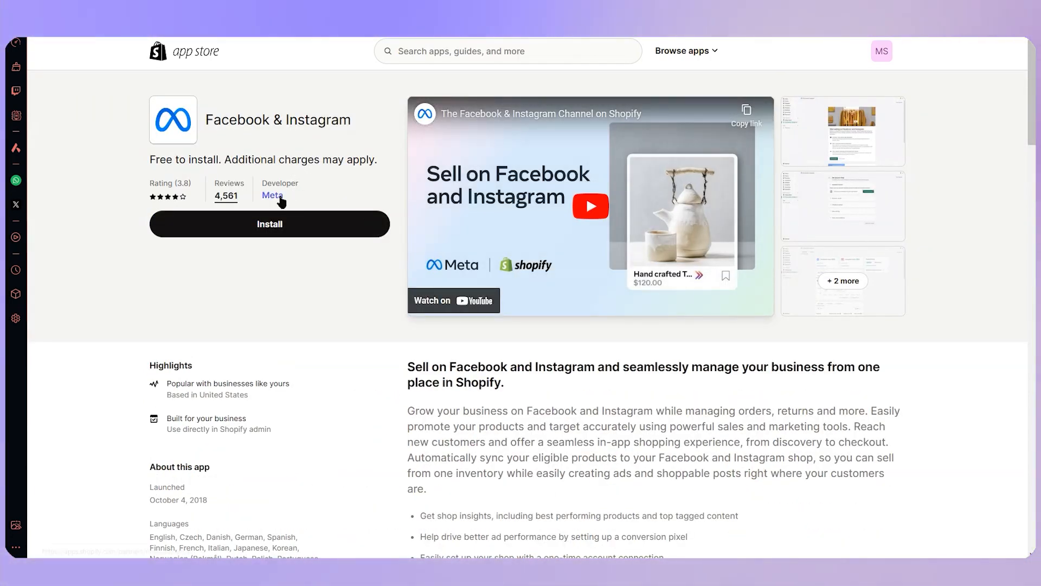
# Examine the Facebook & Instagram listing, including its name, its developer and the details further down the page
pyautogui.moveTo(259, 185); pyautogui.dragTo(291, 194)
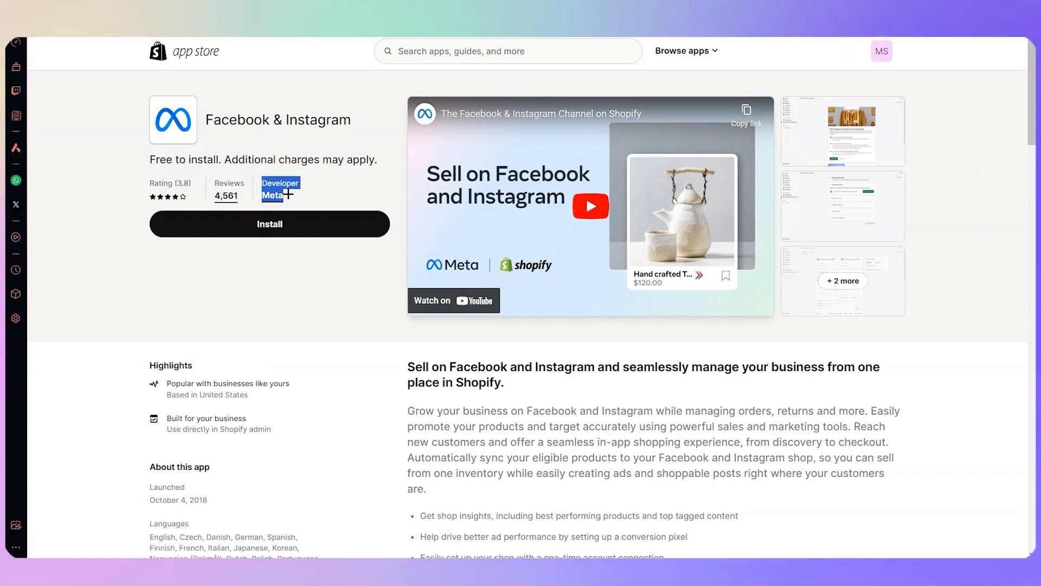
pyautogui.click(343, 185)
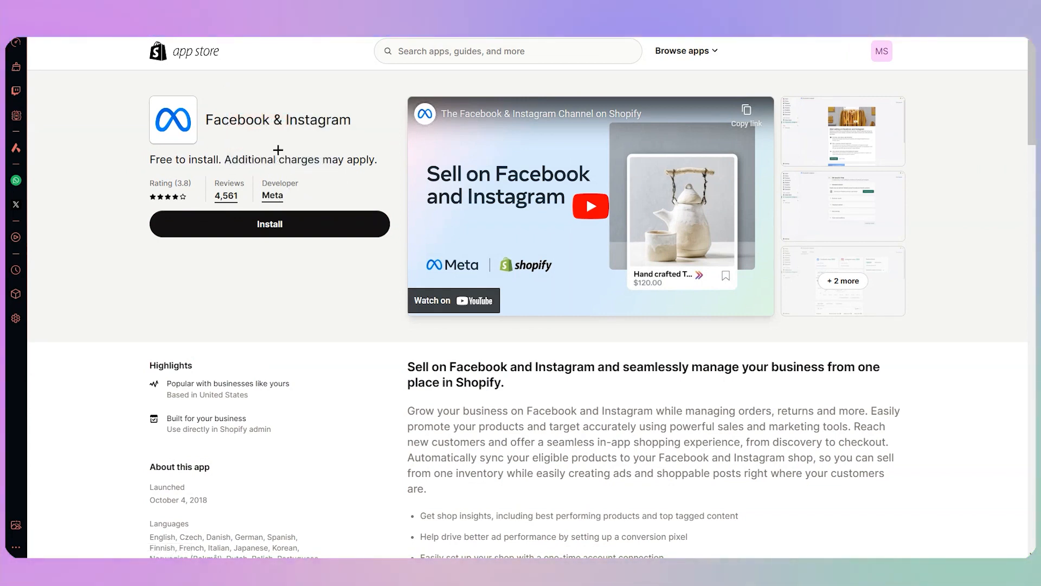
pyautogui.scroll(-4, 402, 309)
pyautogui.scroll(4, 421, 297)
pyautogui.moveTo(205, 120); pyautogui.dragTo(347, 117)
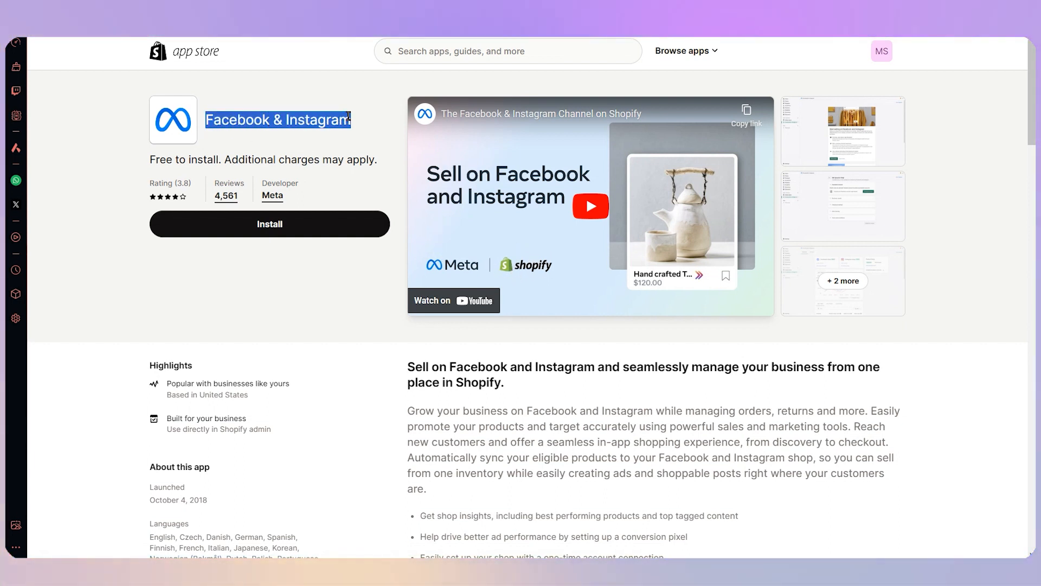
pyautogui.click(348, 117)
pyautogui.doubleClick(275, 120)
pyautogui.click(223, 145)
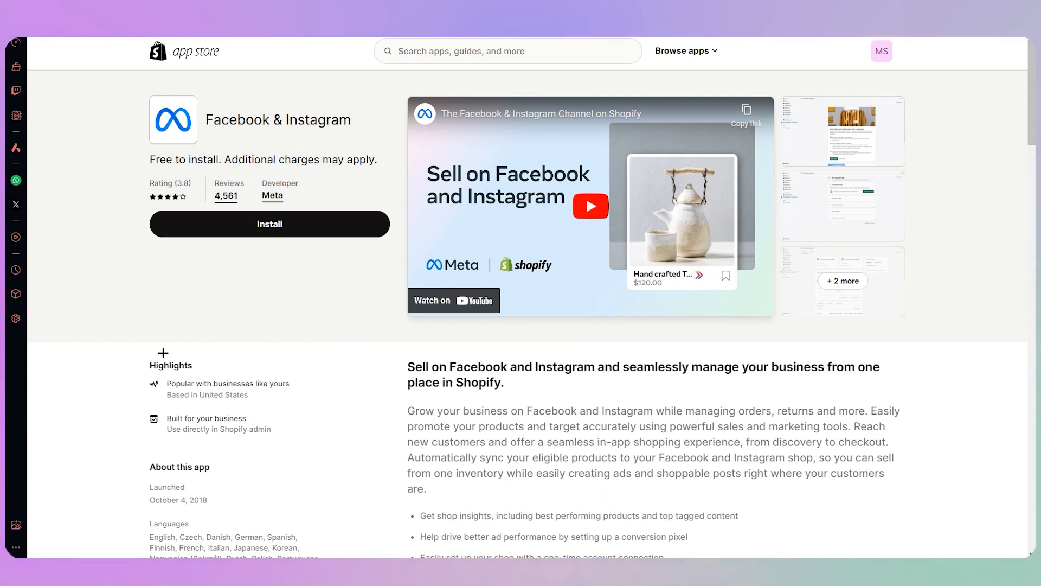
pyautogui.scroll(-7, 216, 376)
pyautogui.scroll(7, 217, 376)
# Install the Facebook & Instagram app in the store, approve its data access and pin it to the sidebar
pyautogui.click(250, 225)
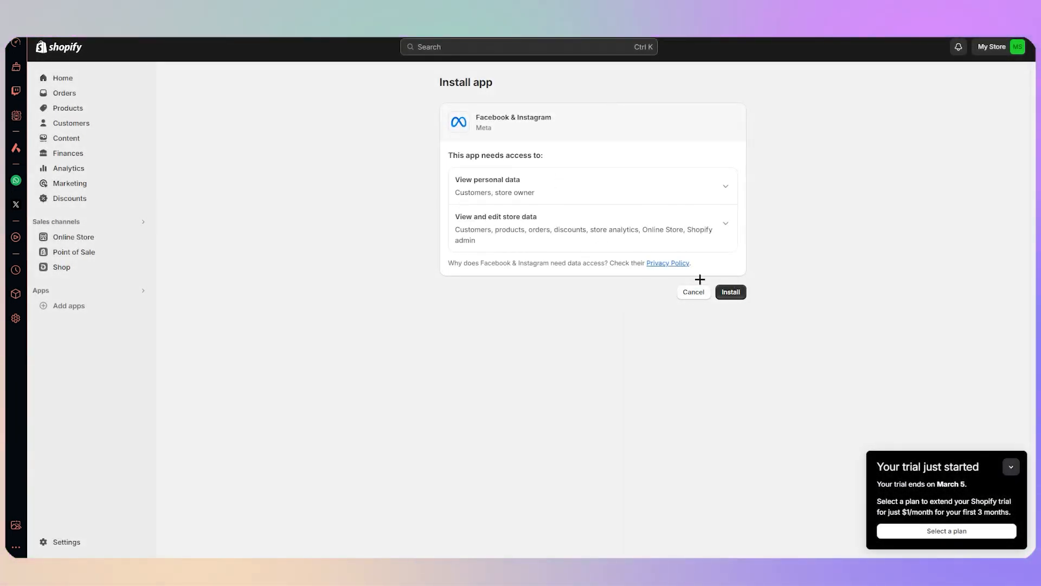
pyautogui.click(733, 293)
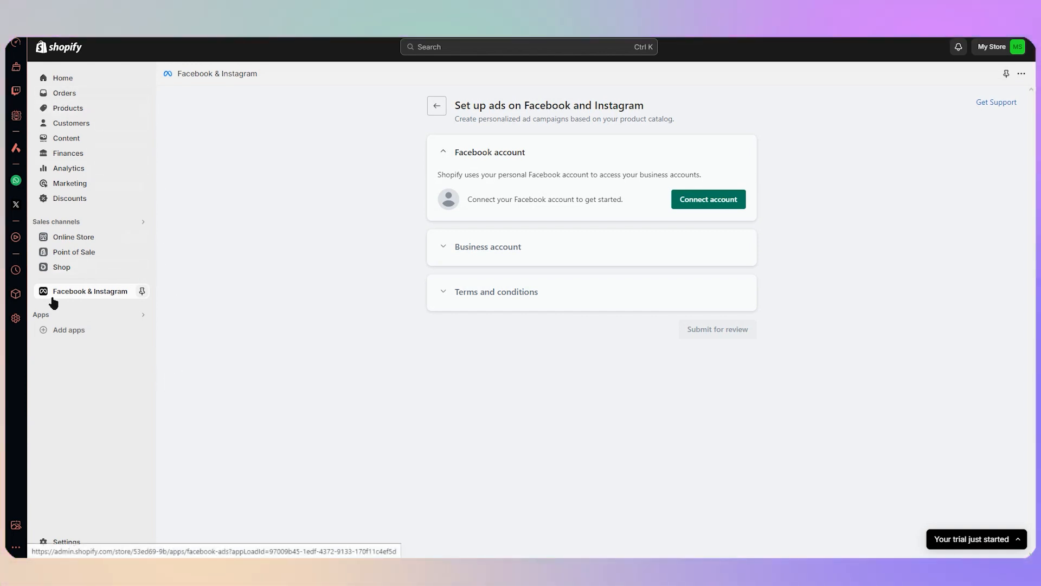
pyautogui.click(142, 292)
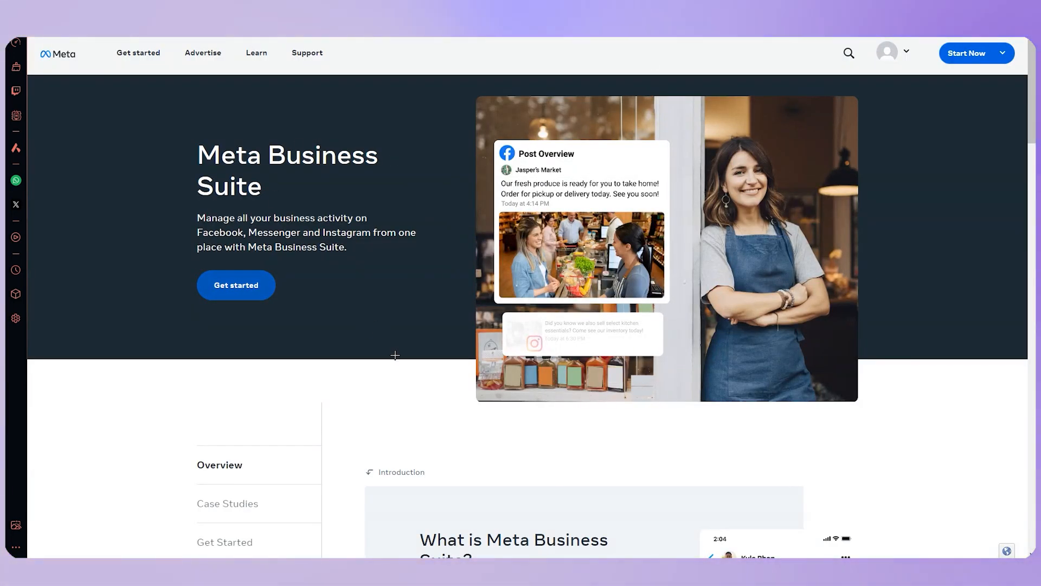
# Look over the Meta Business Suite landing page, enter the suite and preview the Andromeda Facebook Page
pyautogui.scroll(-6, 437, 368)
pyautogui.scroll(6, 458, 376)
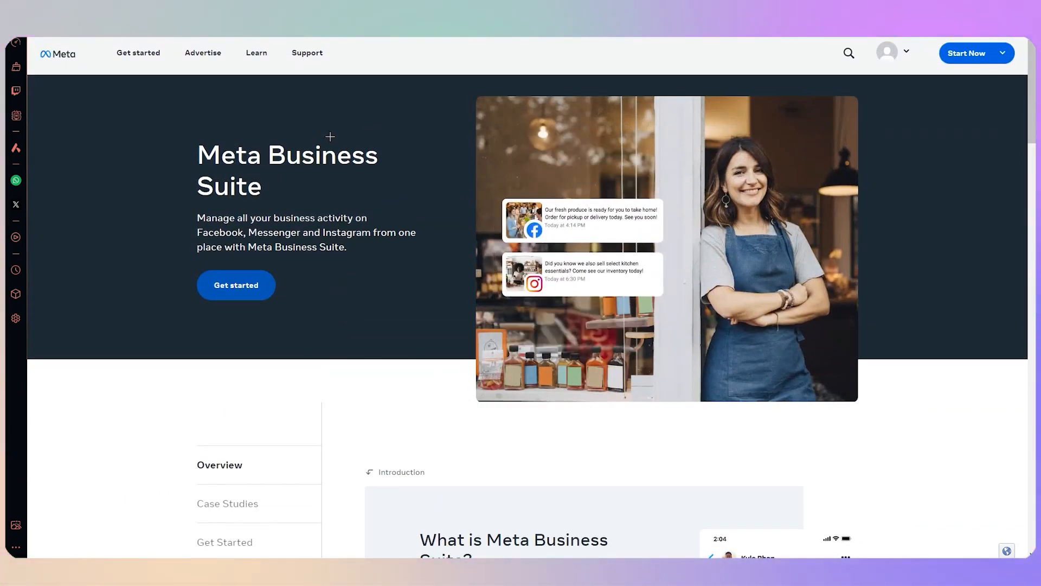
pyautogui.click(240, 283)
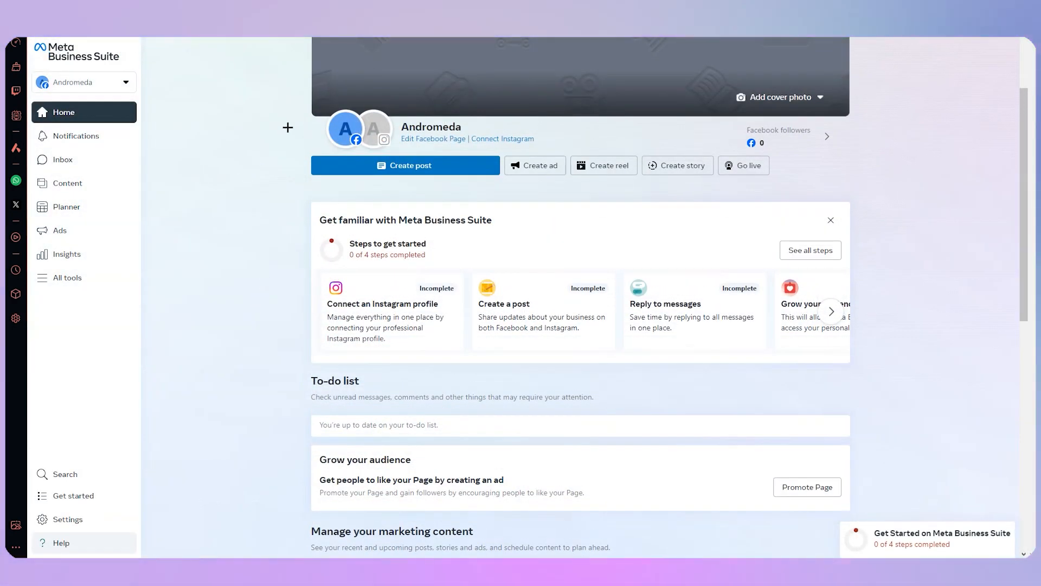
pyautogui.moveTo(328, 138)
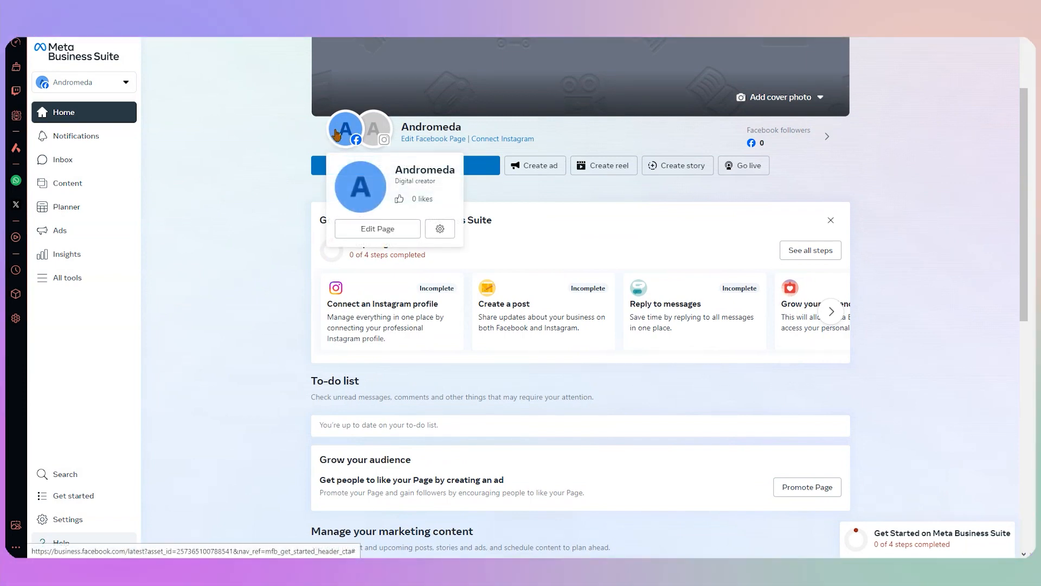
pyautogui.moveTo(372, 126)
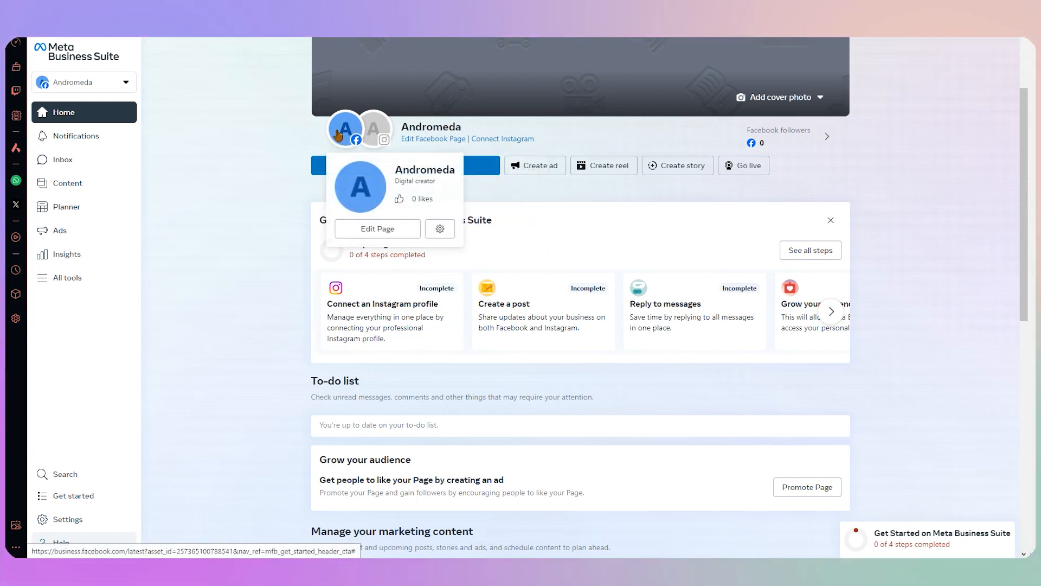
pyautogui.click(127, 86)
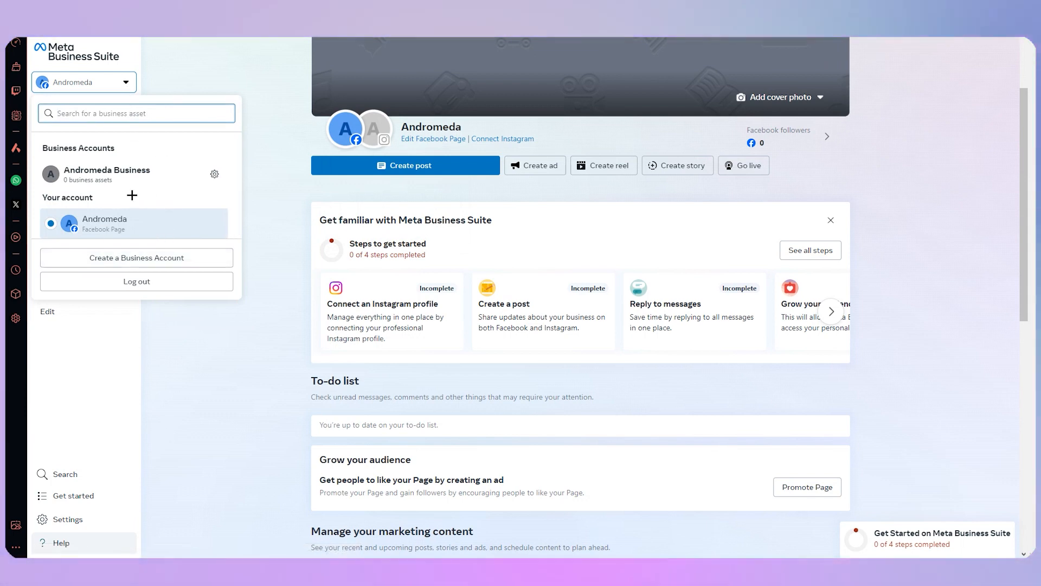
pyautogui.click(129, 257)
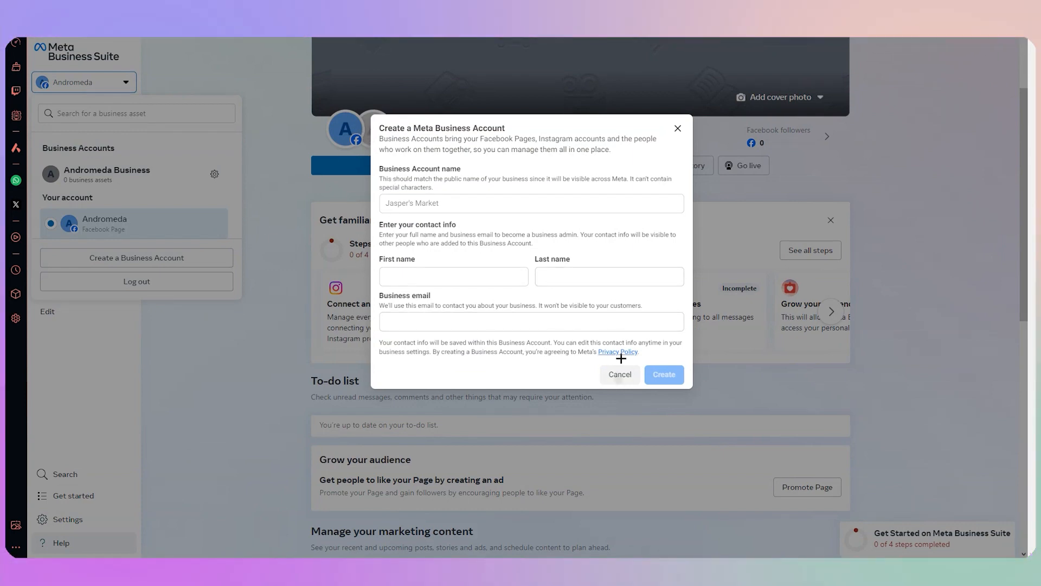
pyautogui.click(619, 374)
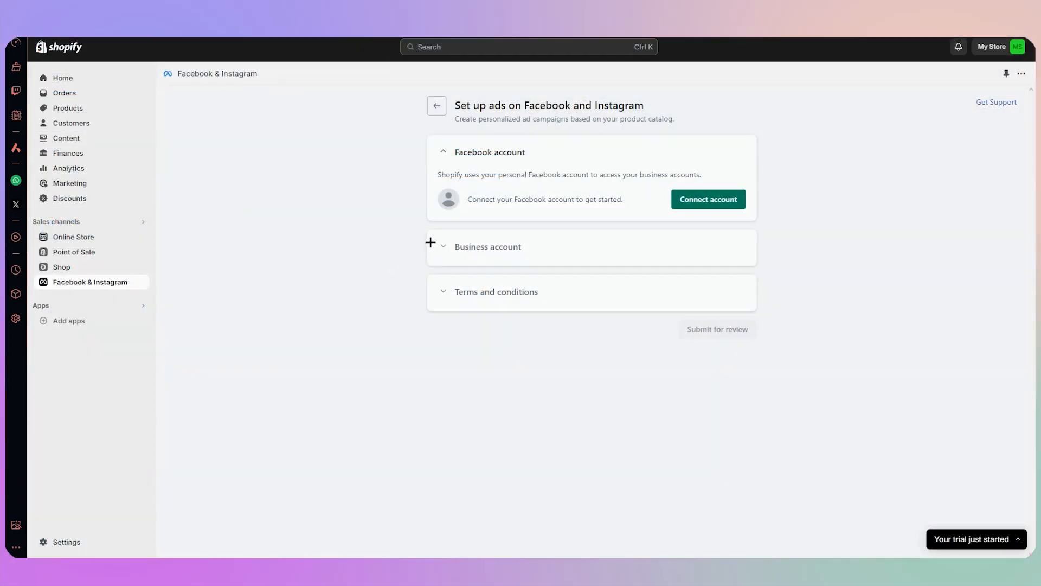
pyautogui.moveTo(431, 243); pyautogui.dragTo(428, 231)
pyautogui.click(335, 234)
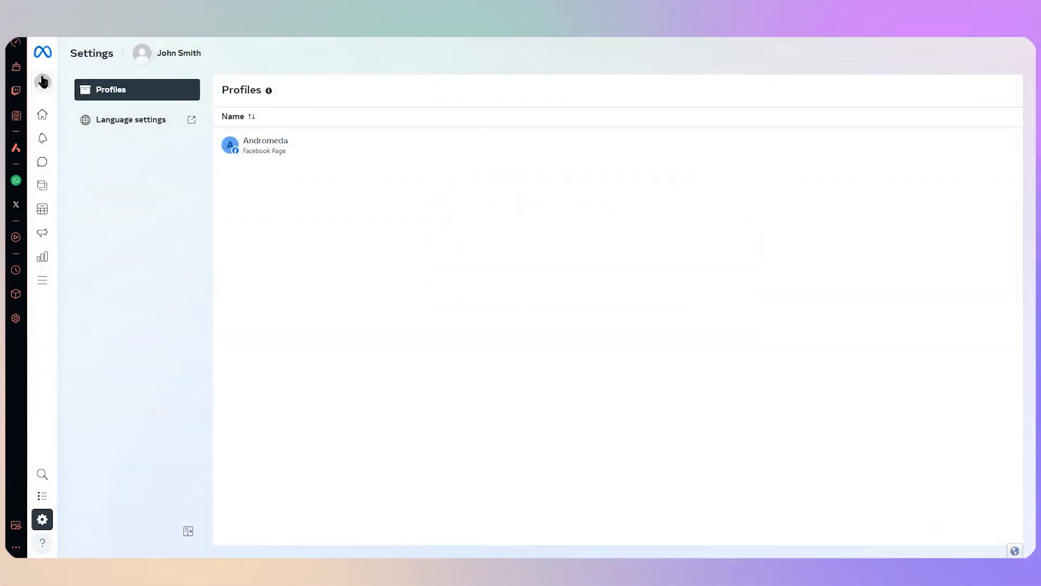
# Open the Andromeda Business account's settings in Meta Business Suite and go to its ad account settings
pyautogui.moveTo(48, 60)
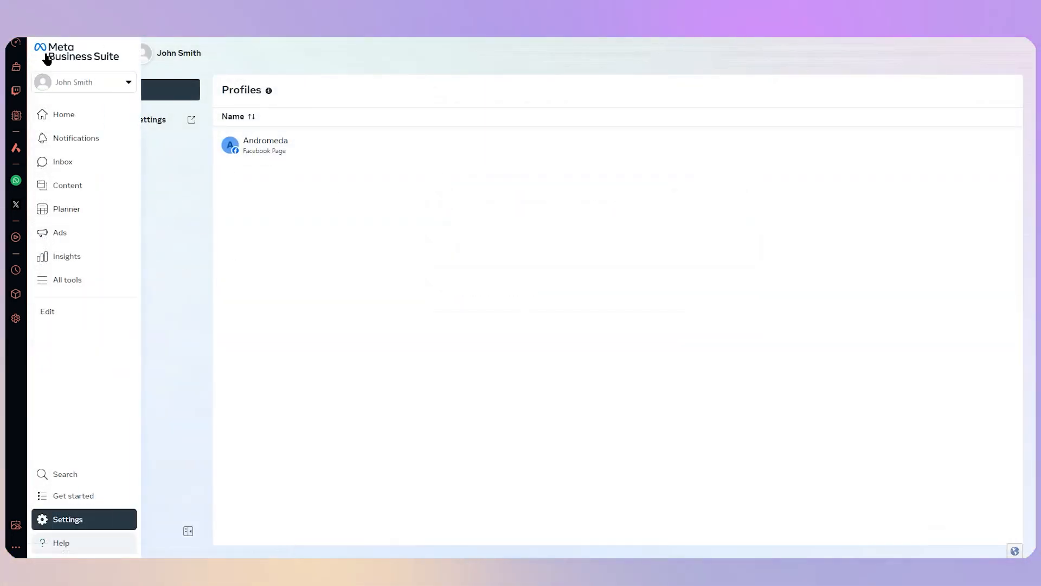
pyautogui.click(125, 86)
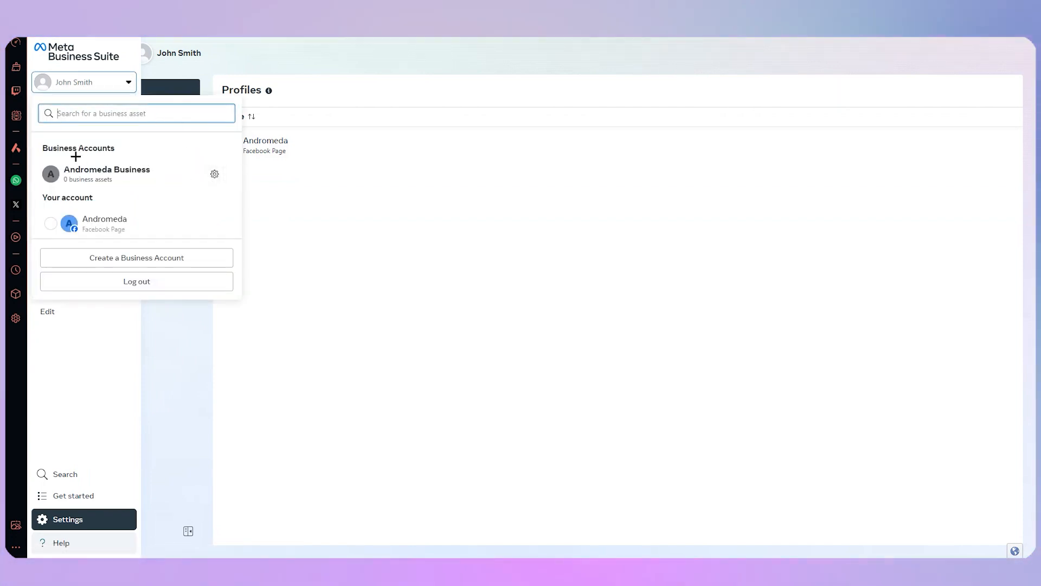
pyautogui.click(215, 174)
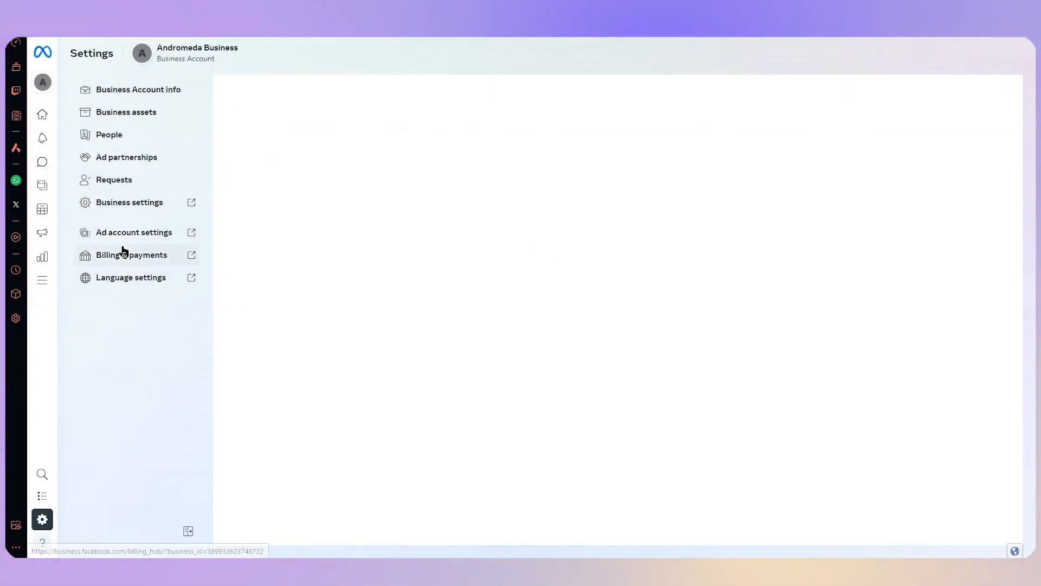
pyautogui.click(170, 237)
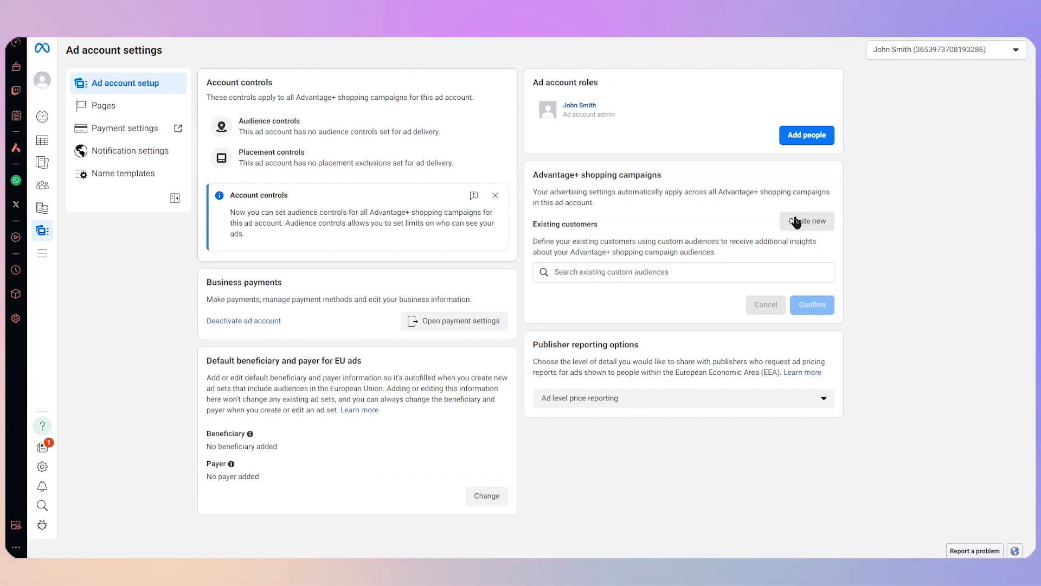
# Create a website custom audience named Andromeda for existing customers, going through the Meta Pixel setup
pyautogui.click(795, 221)
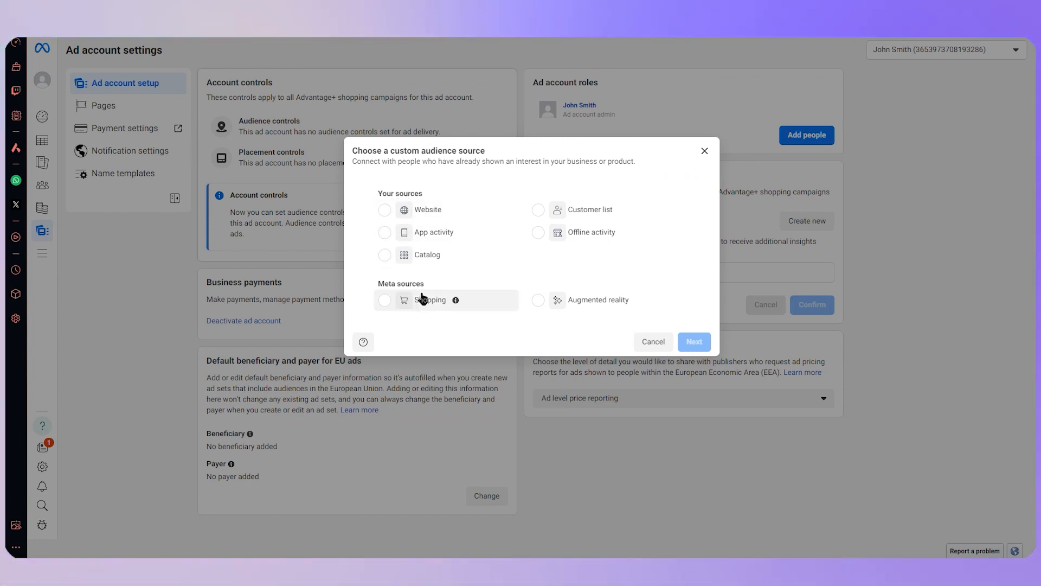
pyautogui.click(421, 209)
pyautogui.click(694, 341)
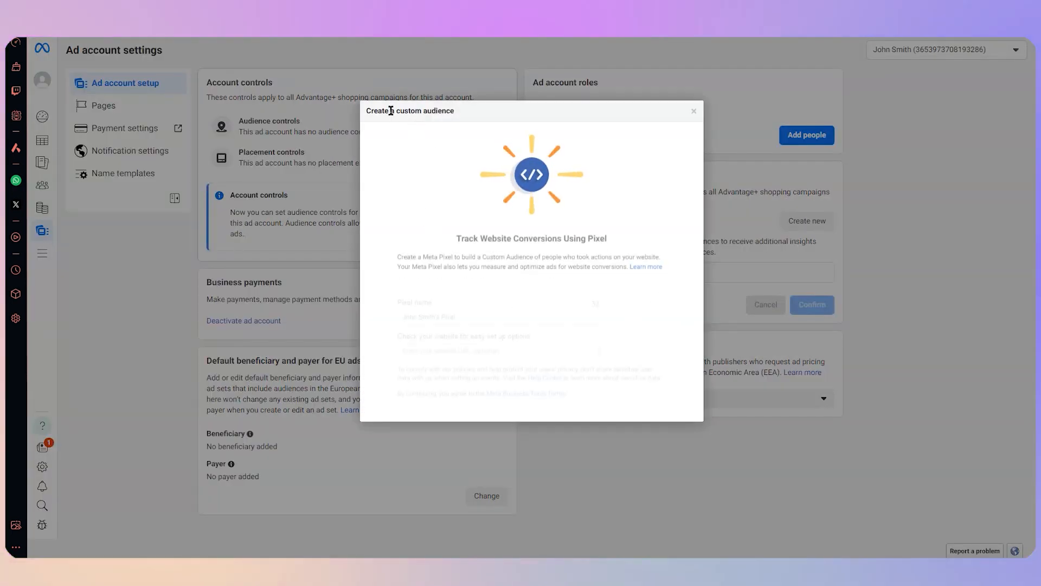
pyautogui.moveTo(367, 110); pyautogui.dragTo(452, 105)
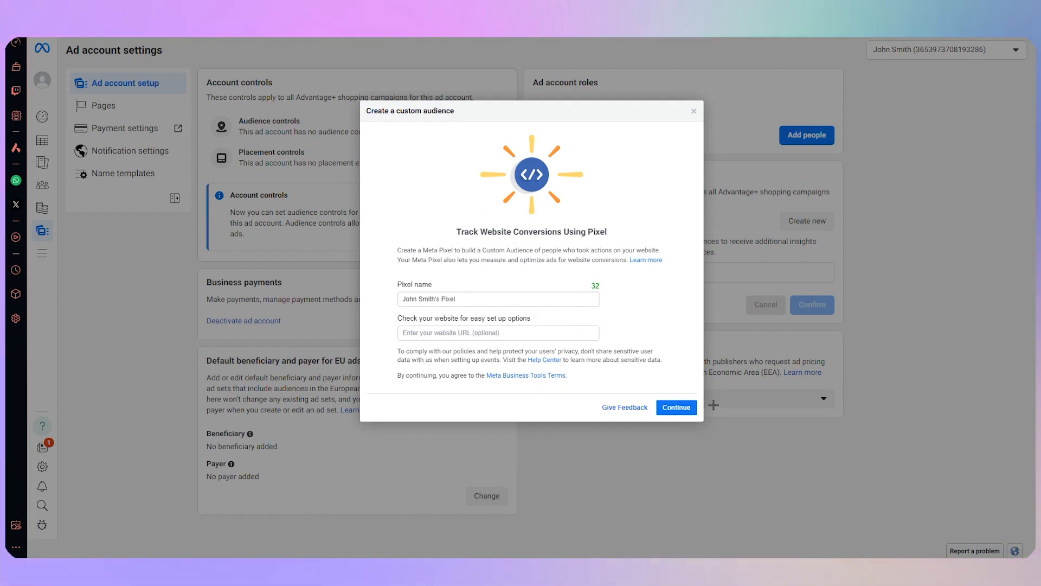
pyautogui.click(676, 407)
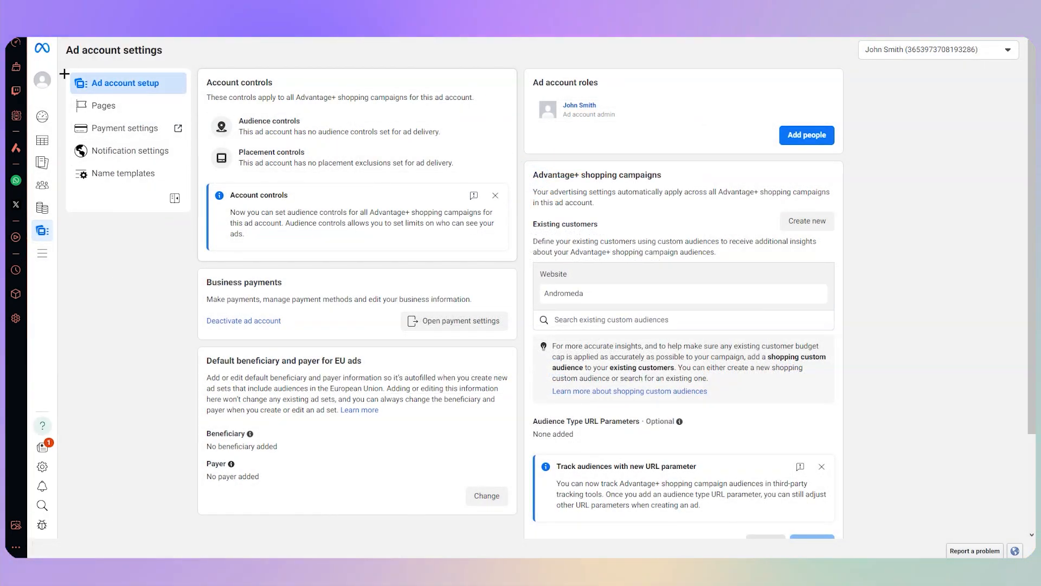
# Open the Campaigns page in Ads Manager, accept the non-discrimination policy and close its confirmation
pyautogui.moveTo(38, 70)
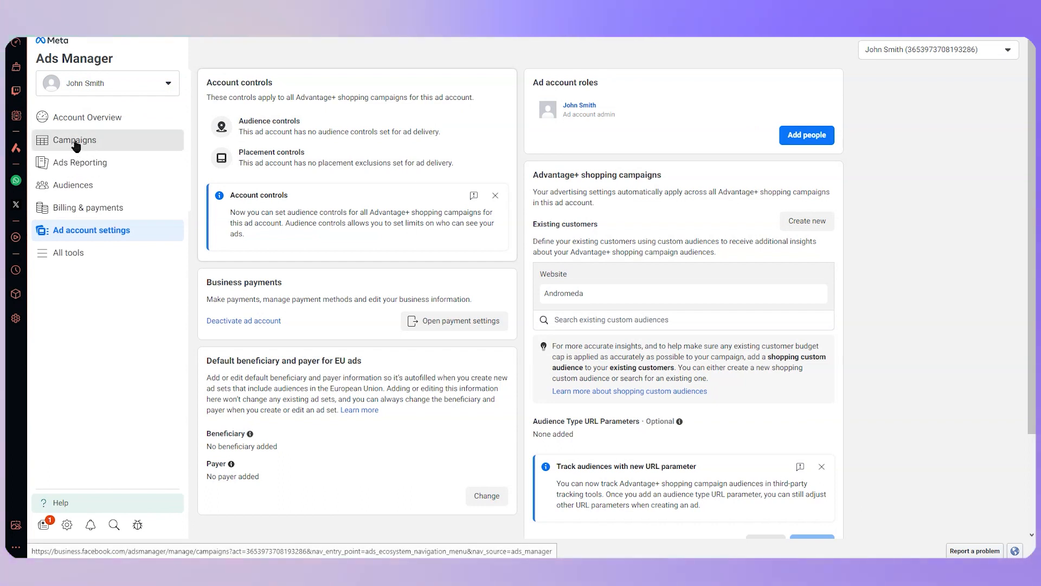
pyautogui.click(107, 141)
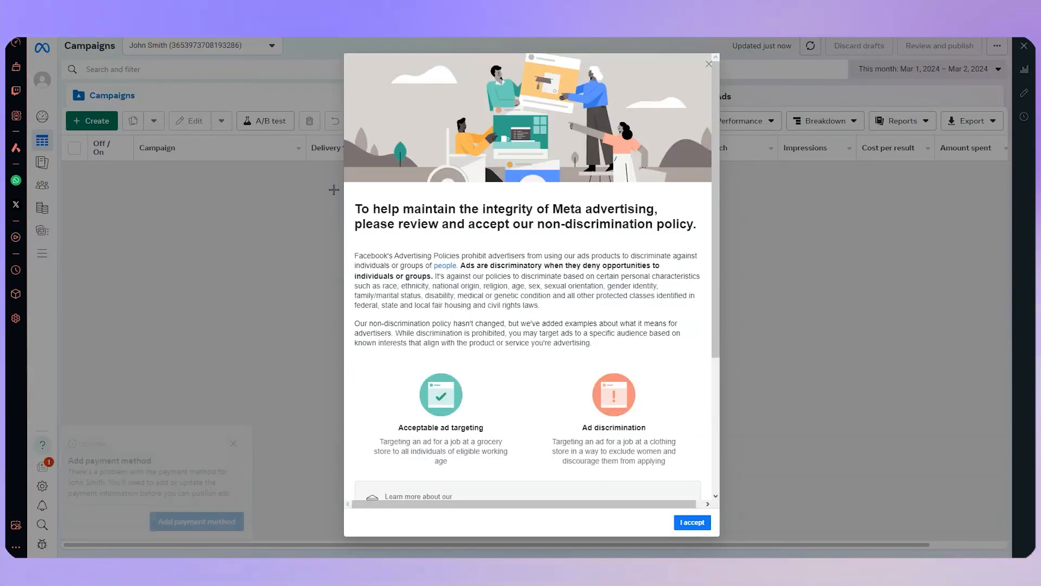
pyautogui.scroll(-4, 651, 308)
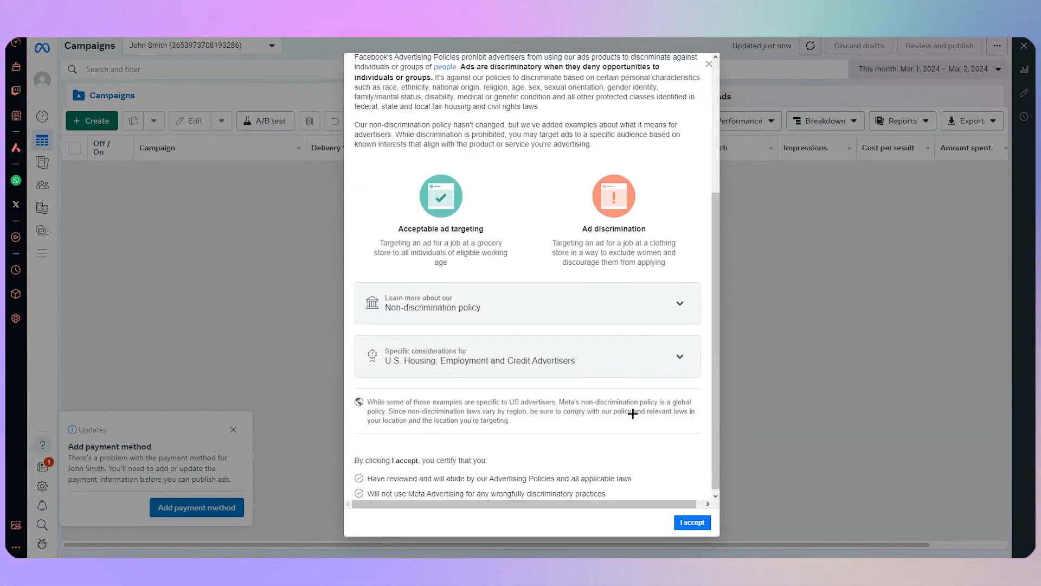
pyautogui.click(686, 523)
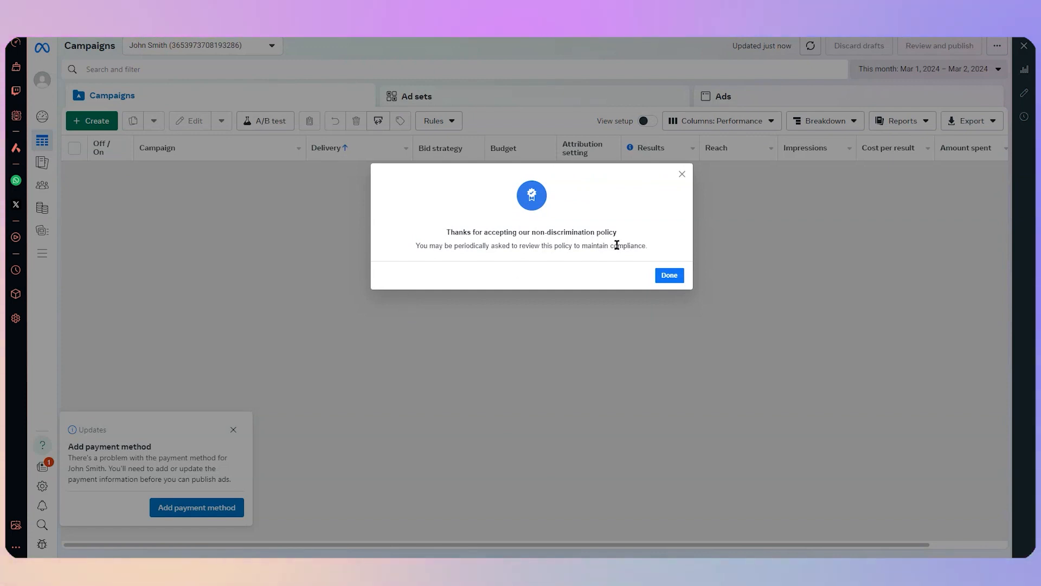
pyautogui.click(682, 174)
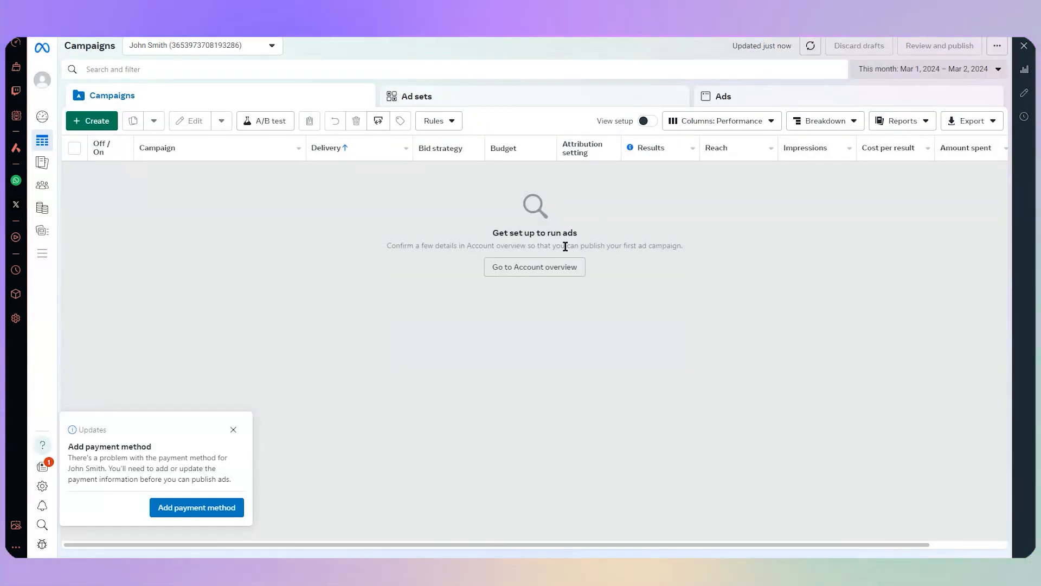
# Start a new auction campaign, compare the available campaign objectives, and create it with the Awareness objective
pyautogui.click(92, 122)
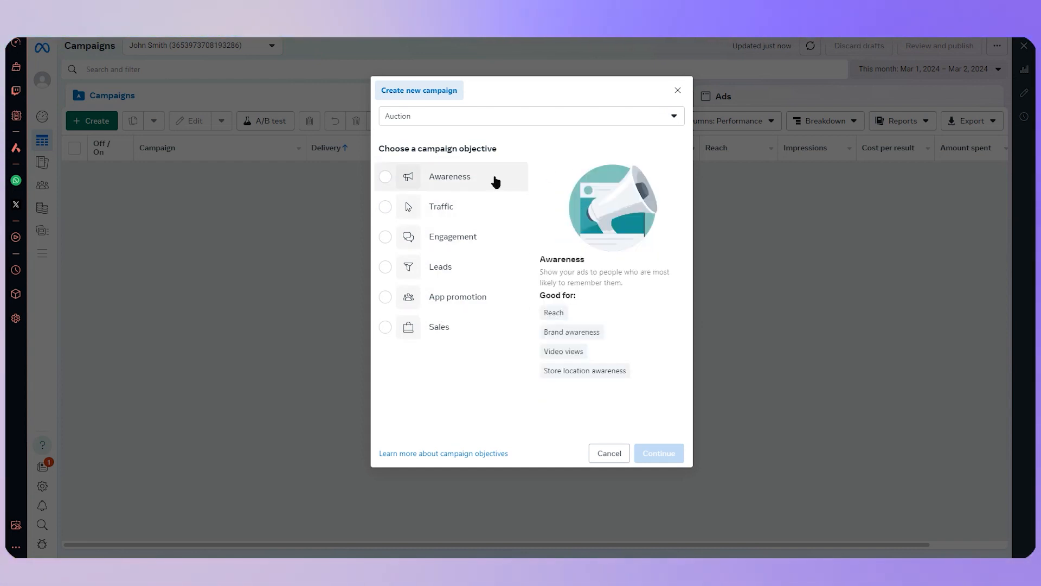
pyautogui.click(444, 177)
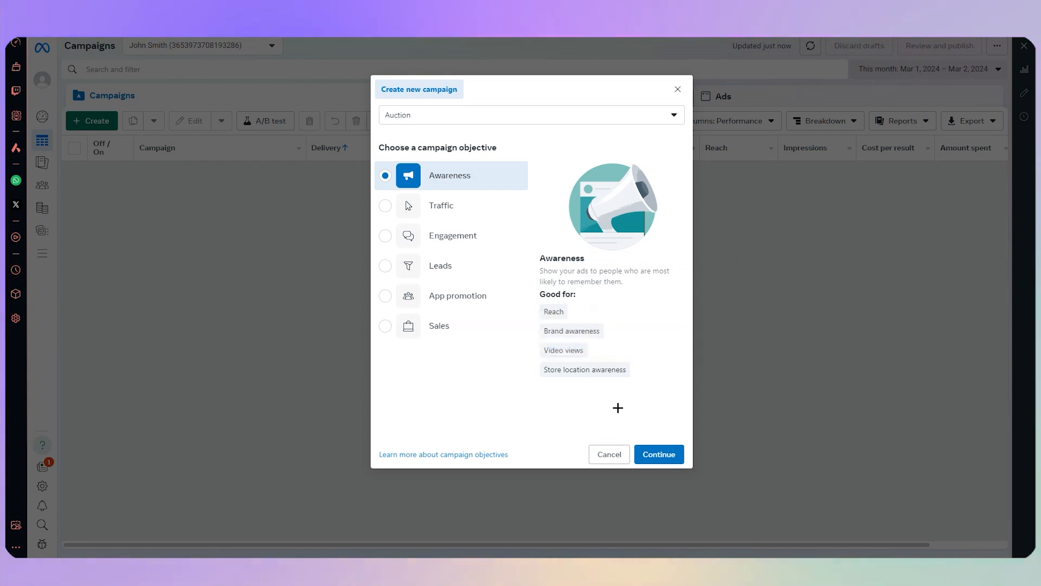
pyautogui.click(474, 214)
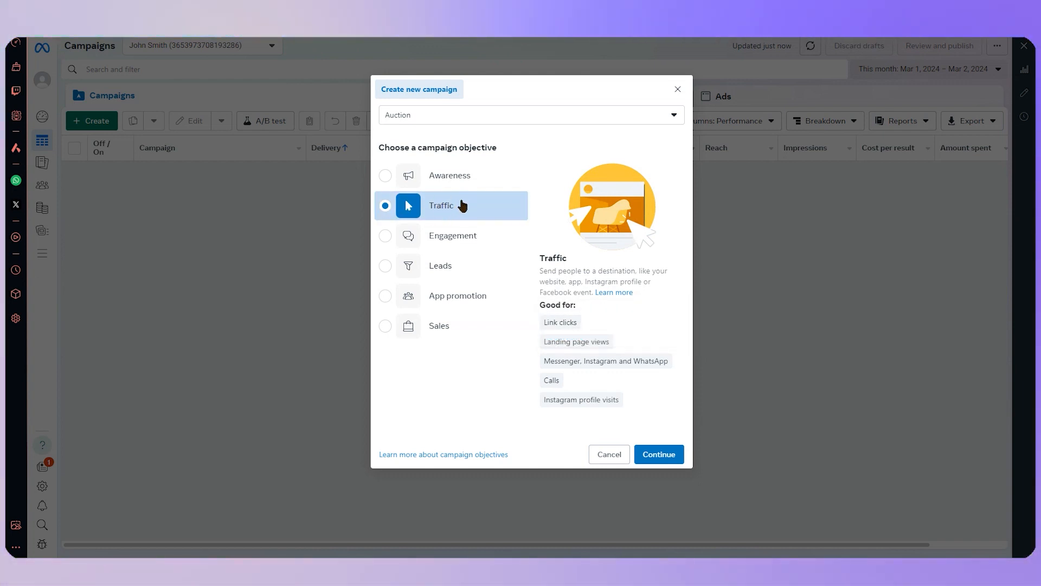
pyautogui.click(471, 243)
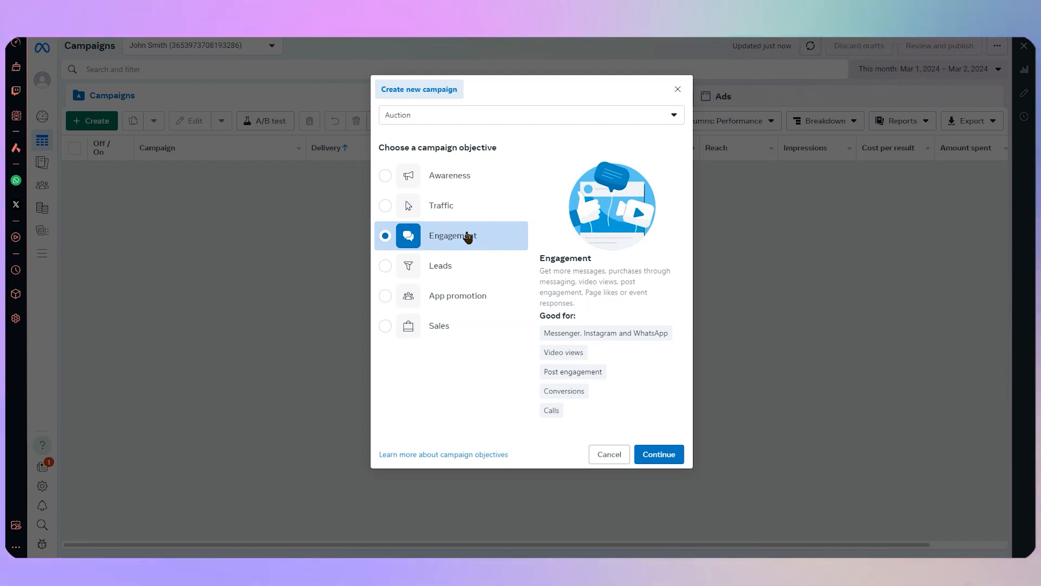
pyautogui.moveTo(541, 332)
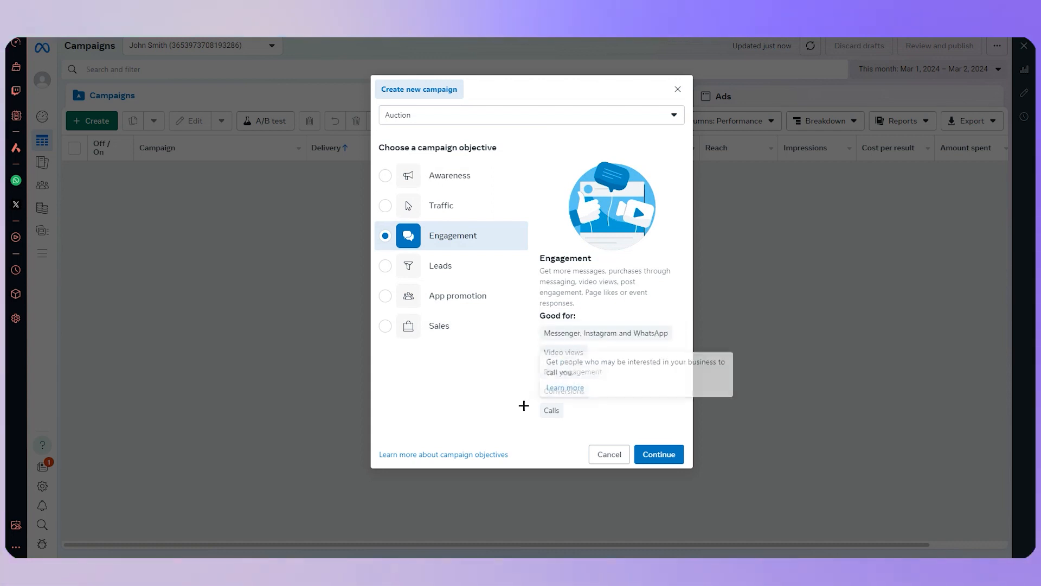
pyautogui.click(454, 266)
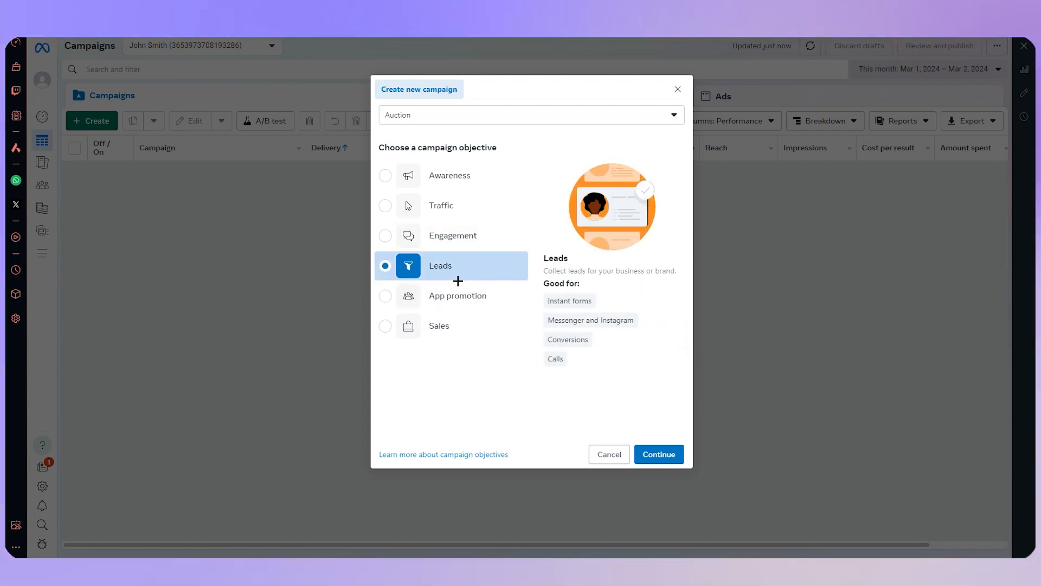
pyautogui.click(455, 298)
pyautogui.click(458, 329)
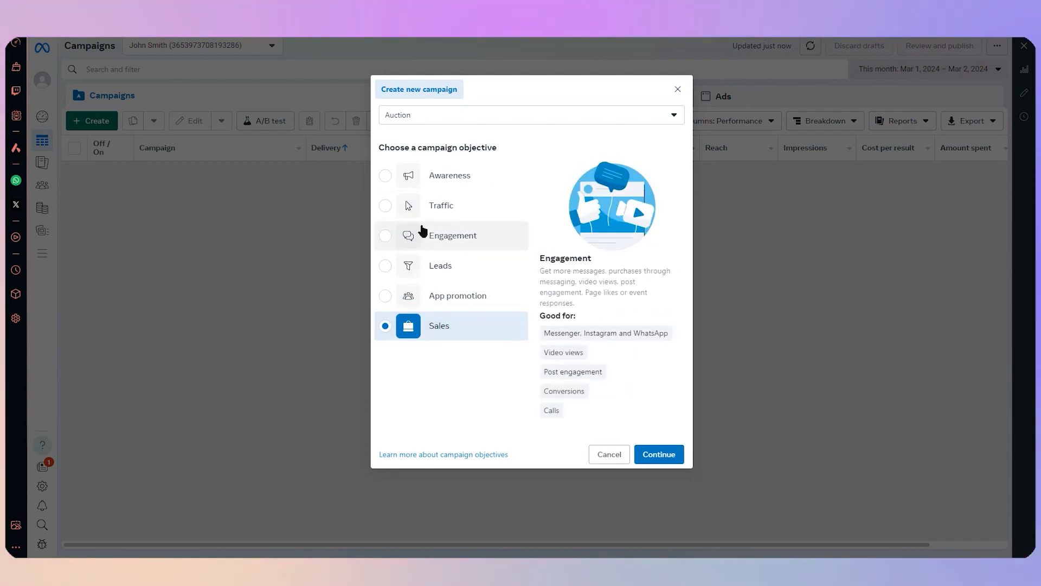
pyautogui.click(461, 180)
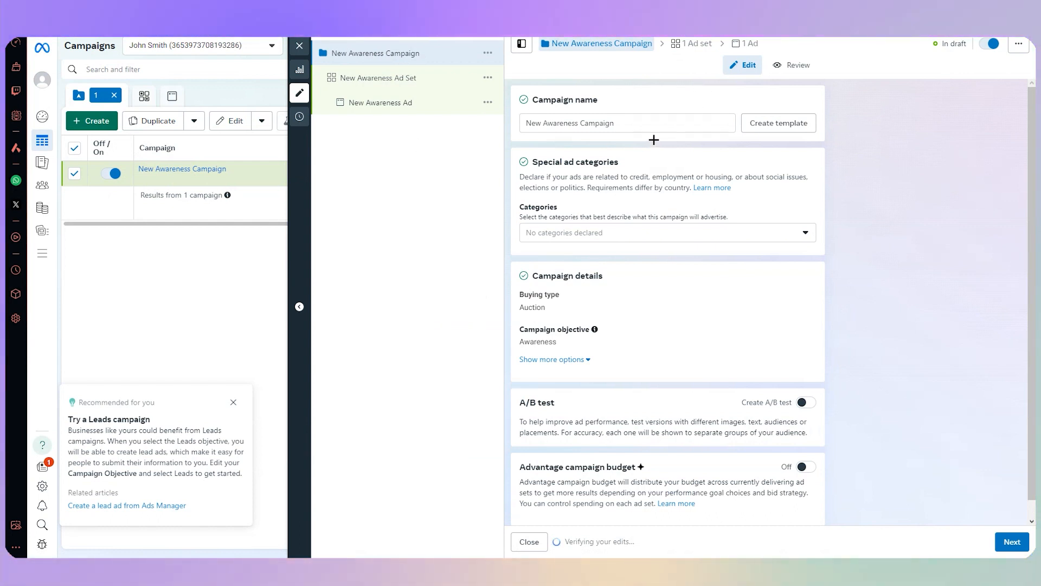
# Name the campaign Demo and review the special ad categories, leaving none declared
pyautogui.moveTo(645, 123); pyautogui.dragTo(523, 136)
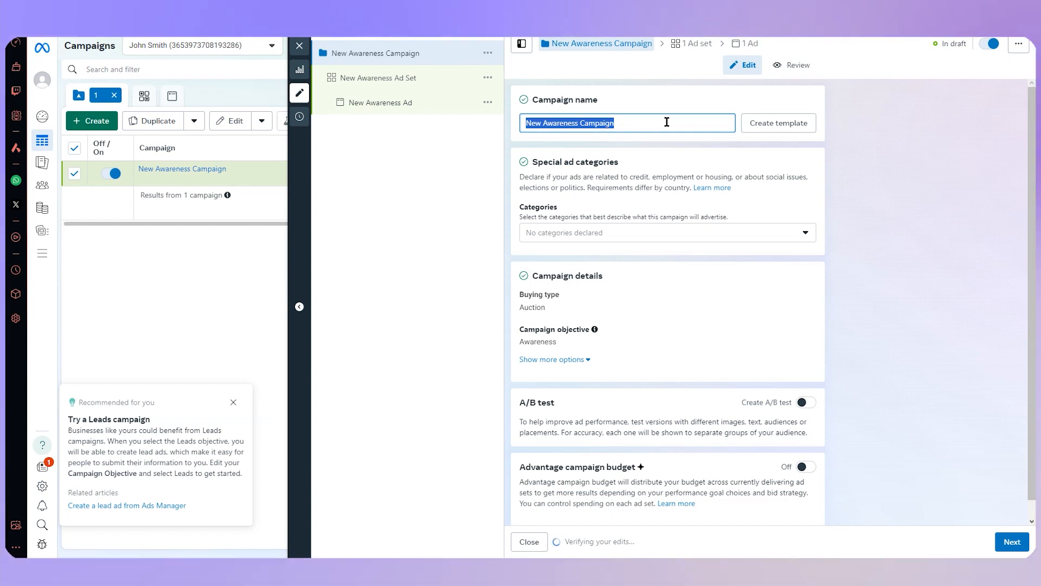
pyautogui.write('Demo')
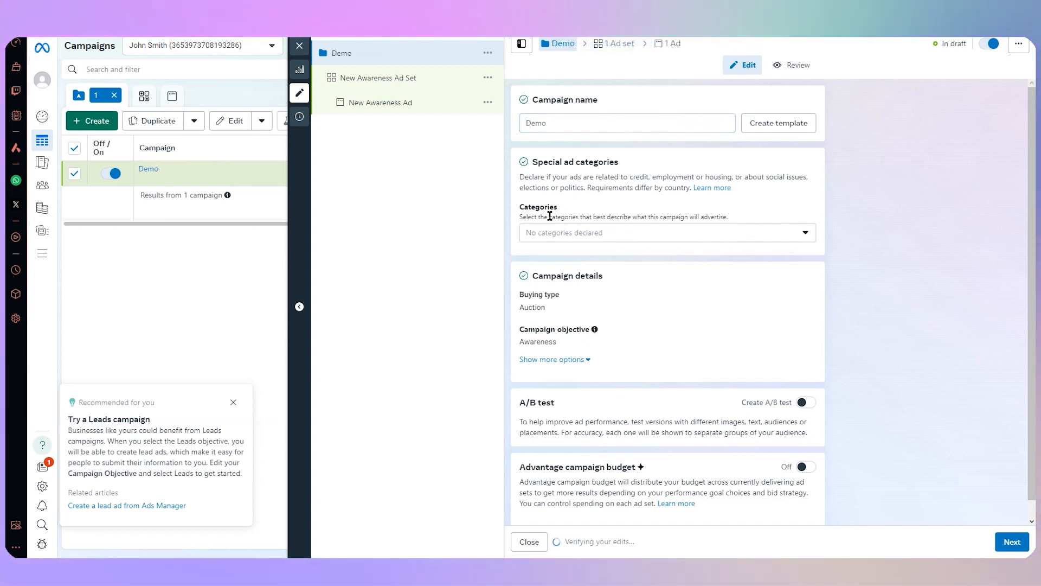
pyautogui.click(676, 237)
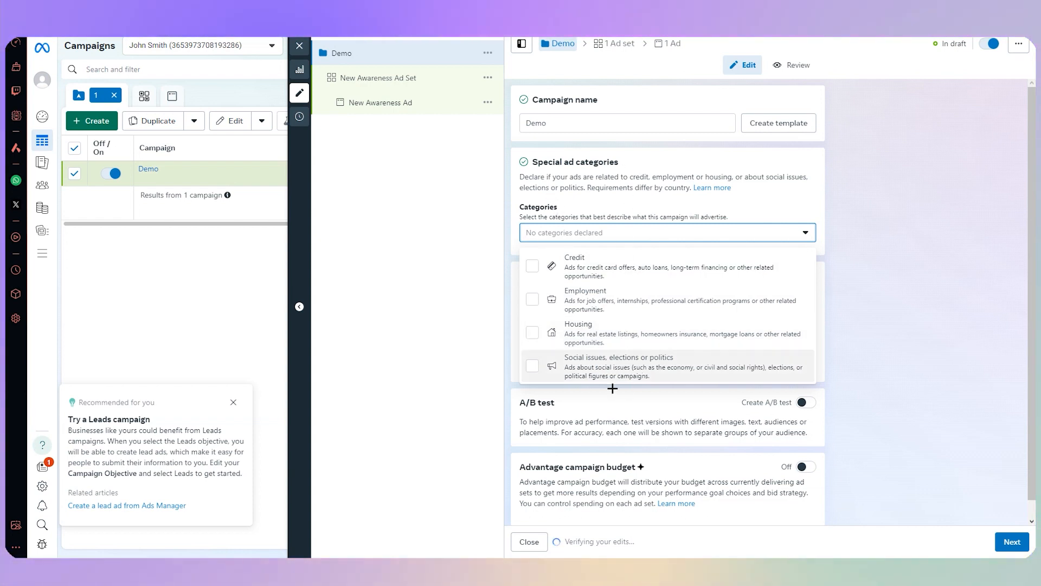
pyautogui.click(817, 294)
# Reveal the additional campaign details options, review the remaining campaign settings and continue to the ad set
pyautogui.scroll(-1, 677, 298)
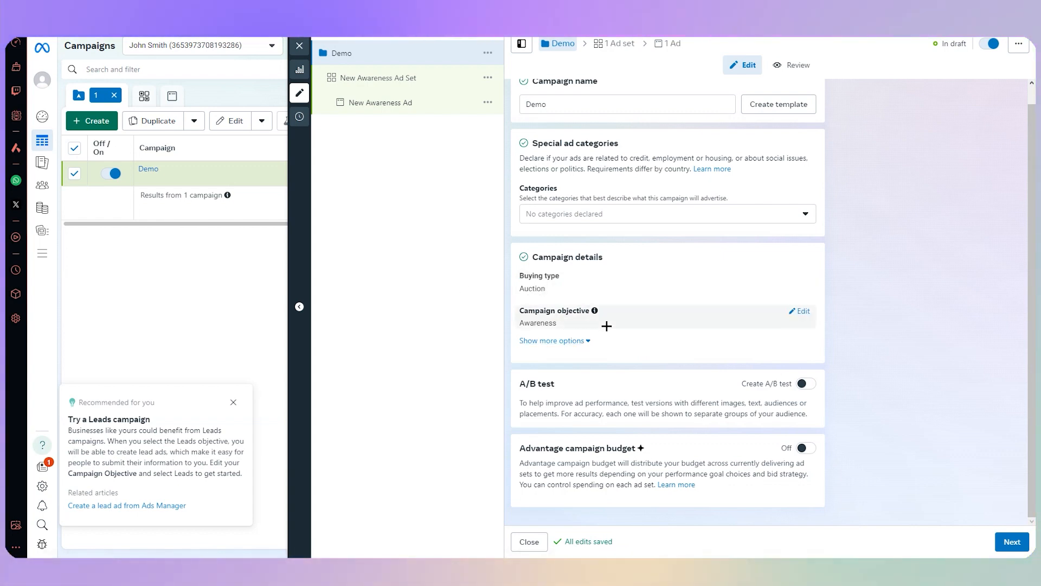
pyautogui.click(559, 343)
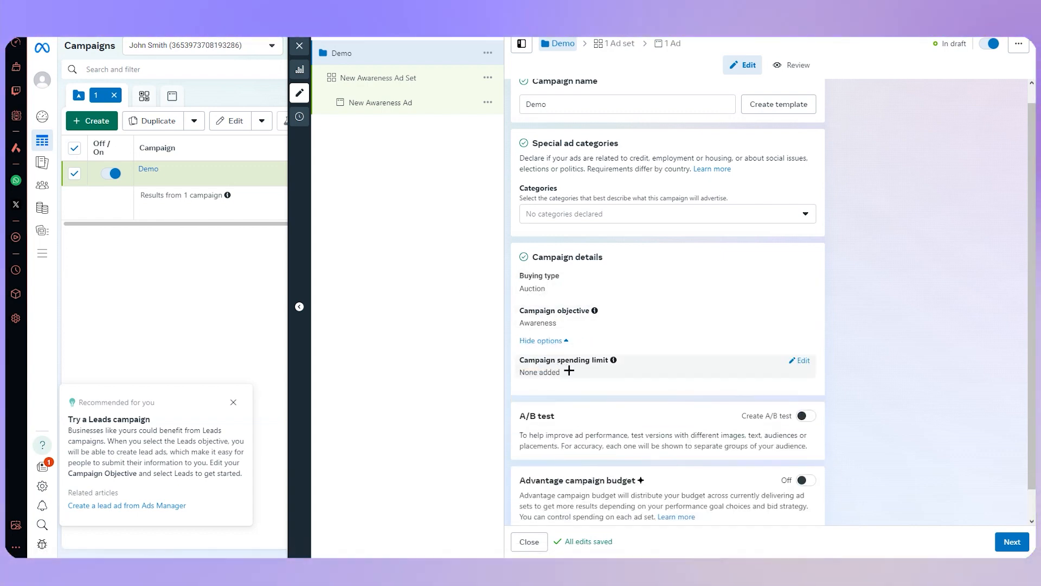
pyautogui.scroll(-1, 930, 248)
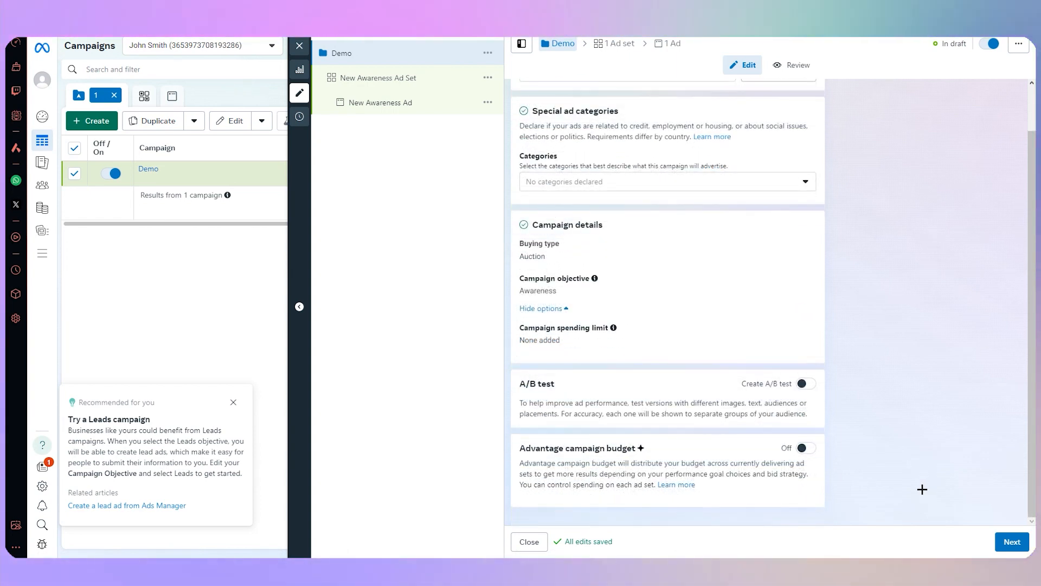
pyautogui.click(1021, 548)
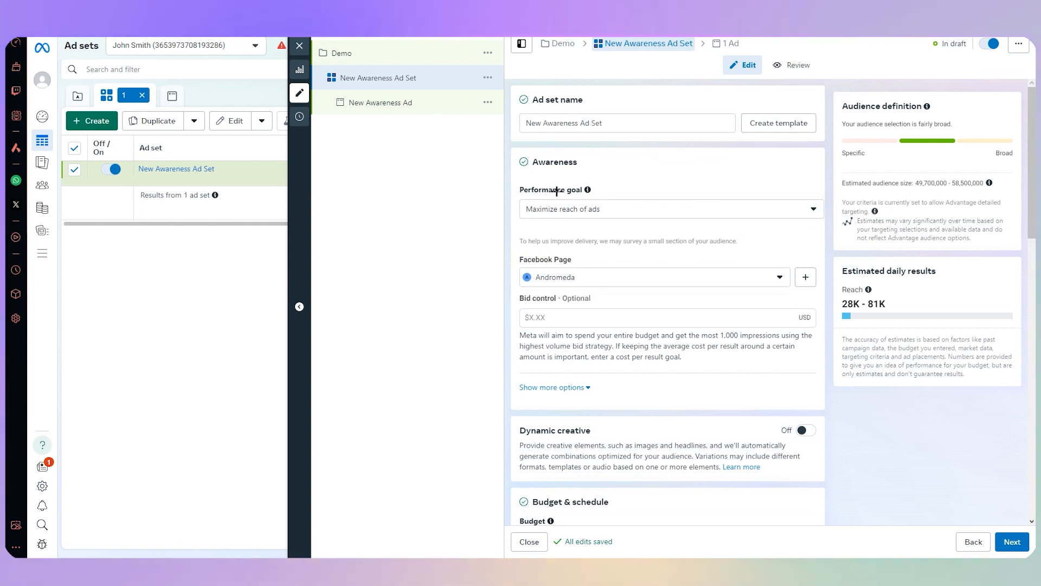
# Review the ad set's performance goals, including the video view goals, keeping Maximize reach of ads
pyautogui.click(609, 211)
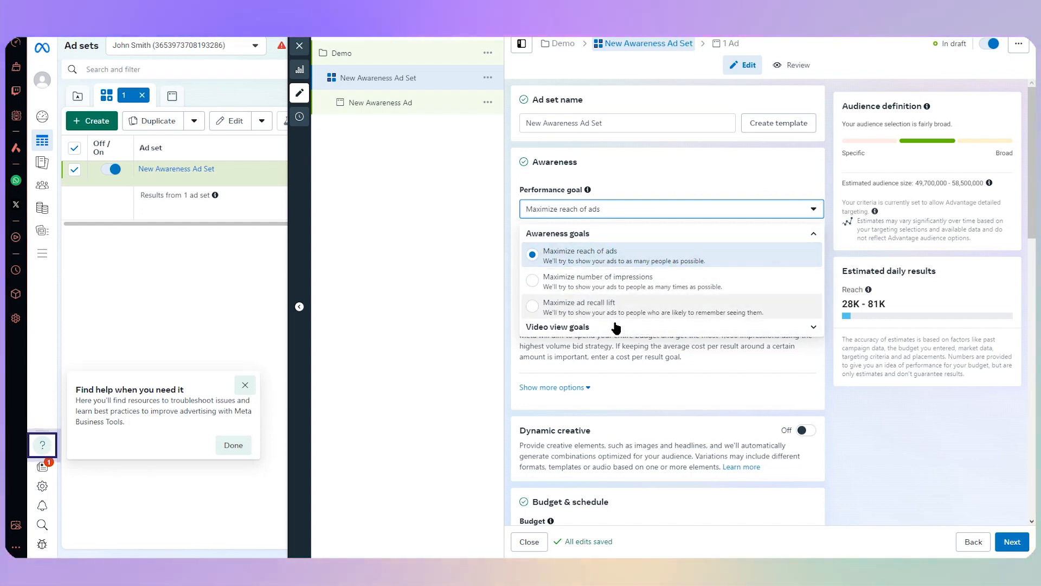
pyautogui.click(813, 327)
pyautogui.scroll(-1, 607, 325)
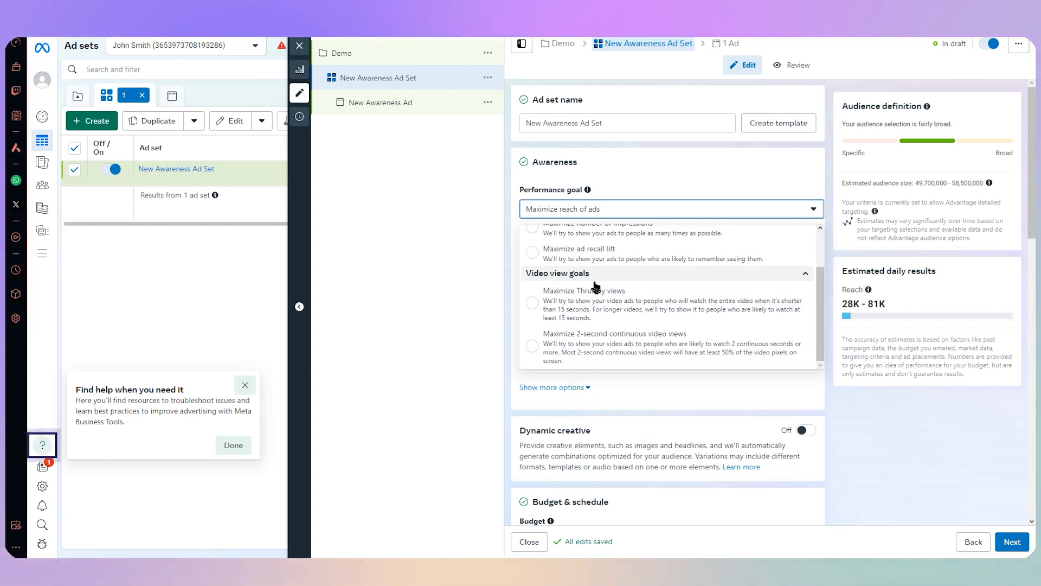
pyautogui.click(441, 262)
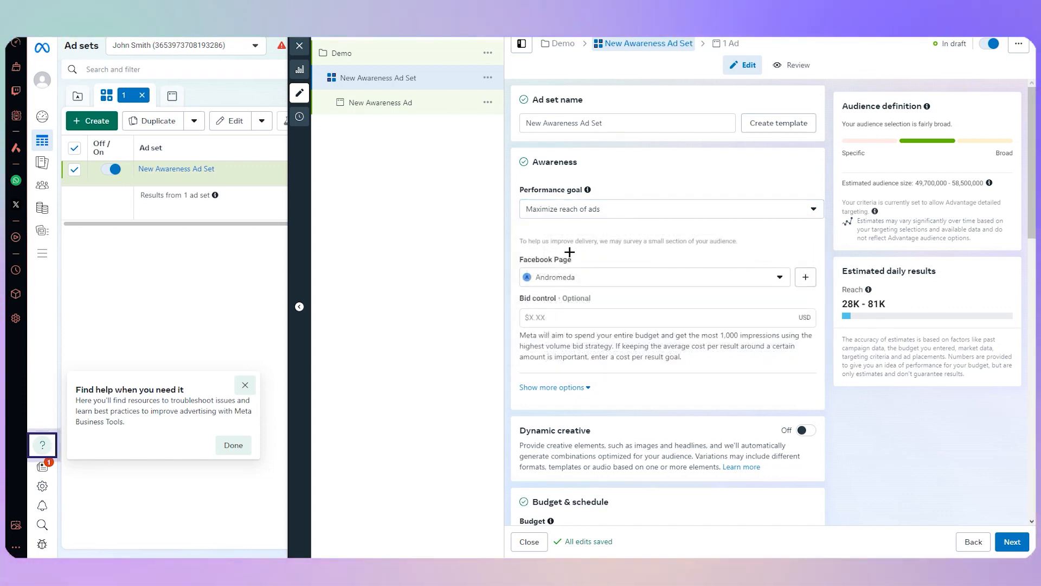
# Look over the Facebook Page and bid control settings and reveal the additional Awareness options of the ad set
pyautogui.scroll(-2, 632, 251)
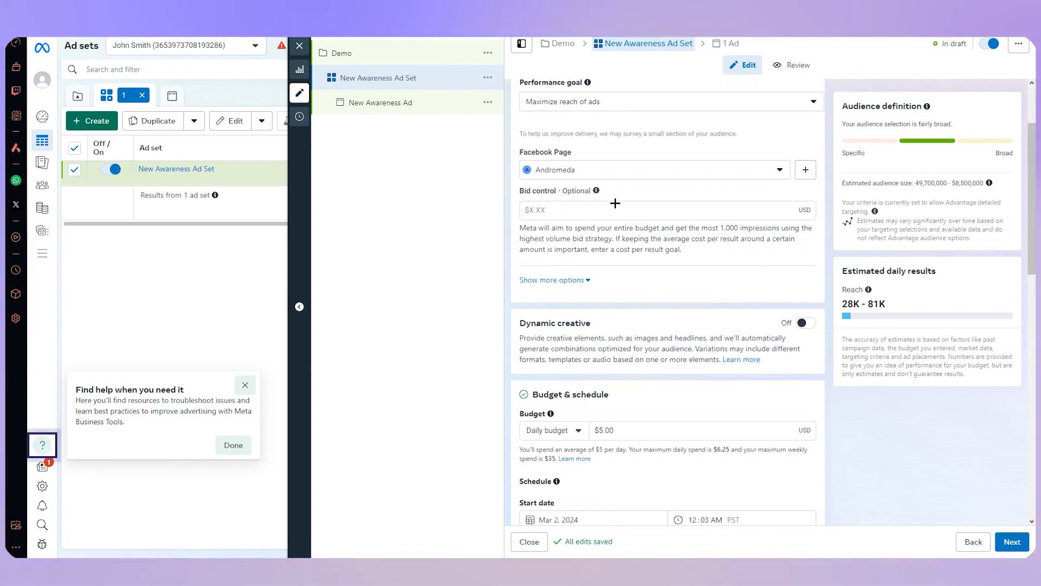
pyautogui.scroll(2, 595, 201)
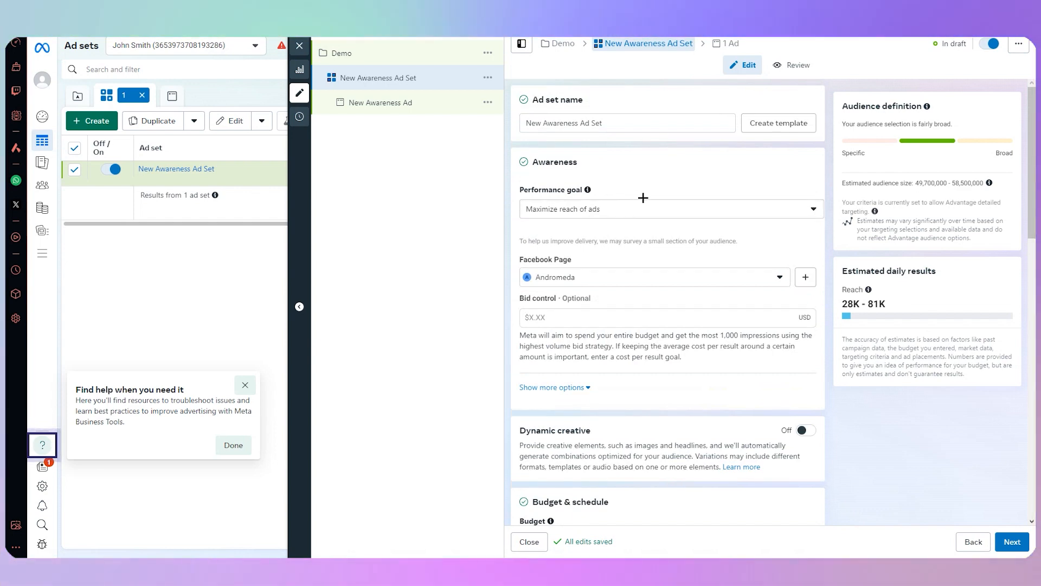
pyautogui.scroll(-3, 643, 198)
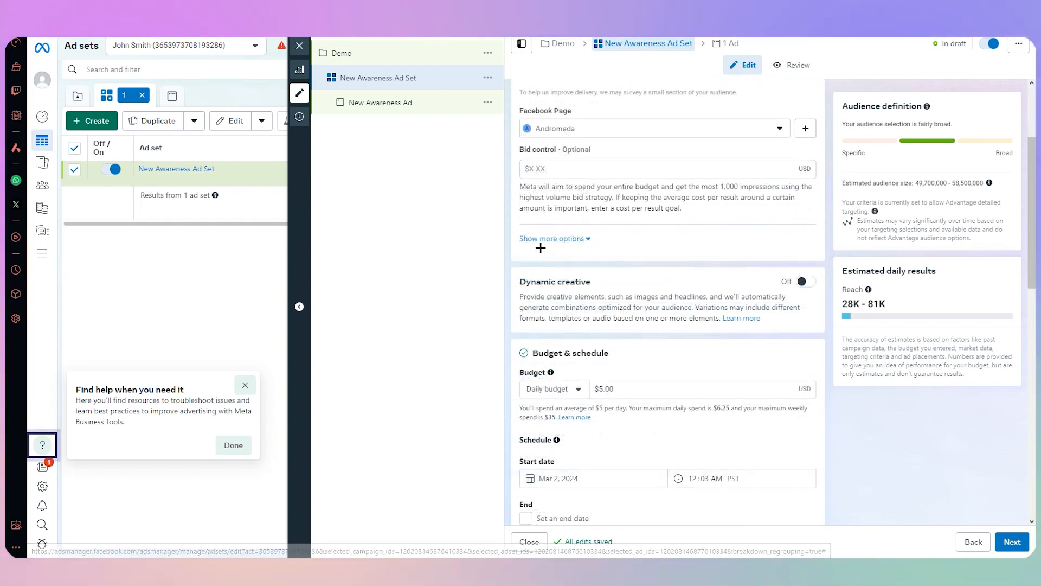
pyautogui.click(556, 239)
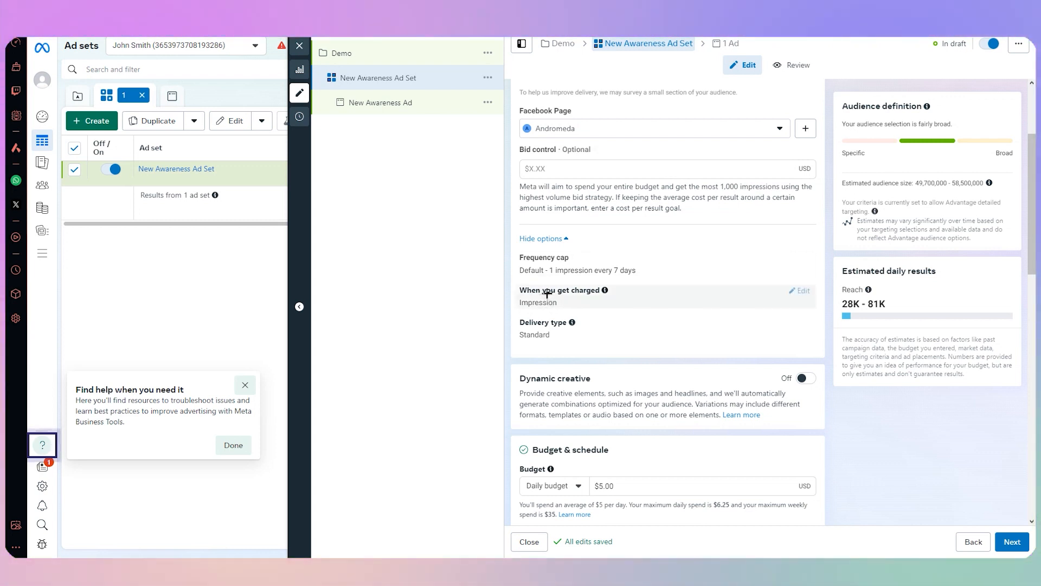
# Examine the ad set's frequency cap, charging, delivery, dynamic creative, budget, schedule and audience location settings
pyautogui.scroll(-3, 547, 294)
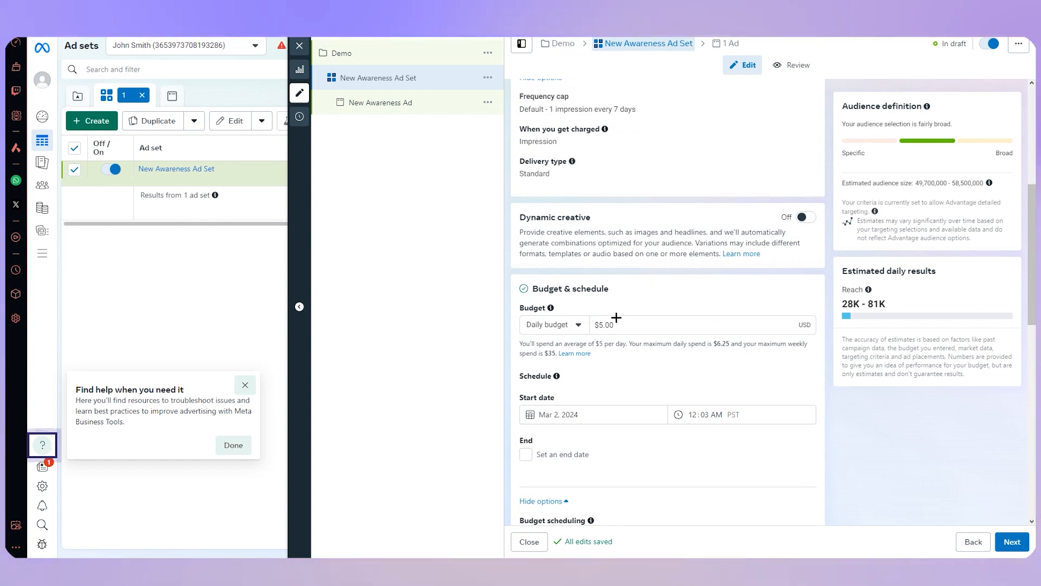
pyautogui.scroll(-2, 665, 217)
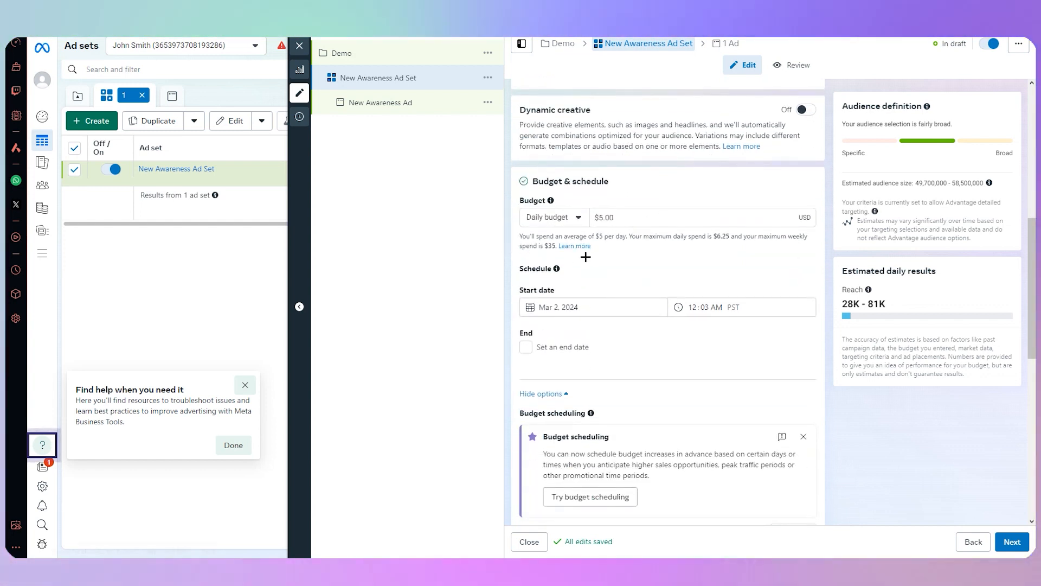
pyautogui.scroll(-2, 584, 253)
pyautogui.scroll(2, 597, 292)
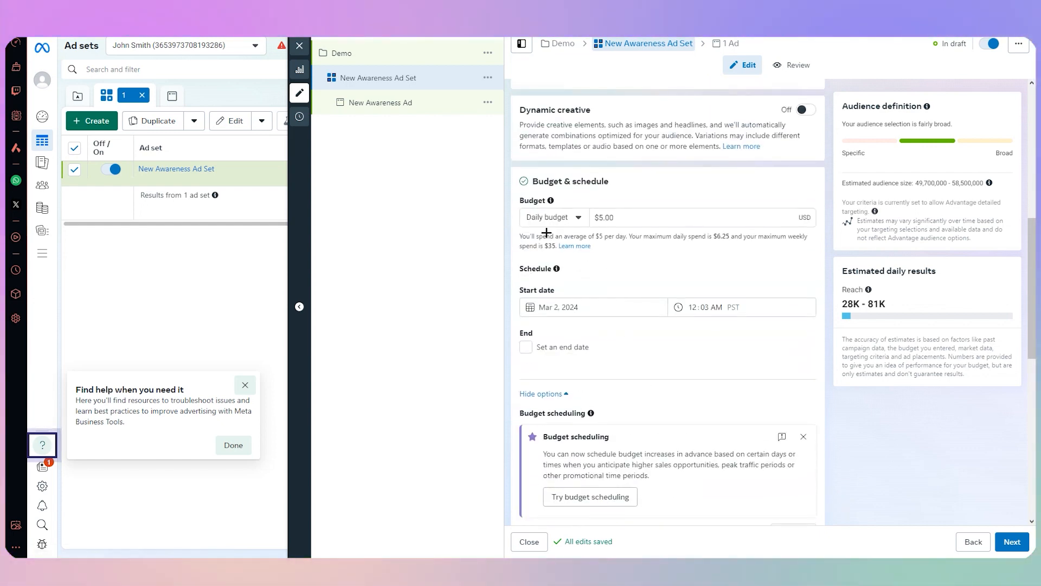
pyautogui.scroll(-4, 576, 284)
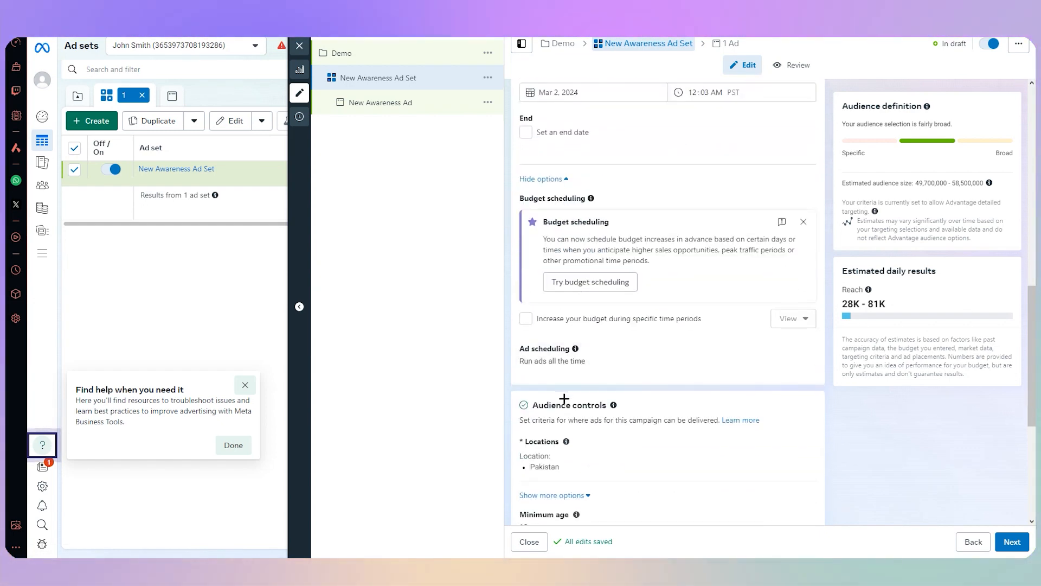
pyautogui.scroll(10, 684, 331)
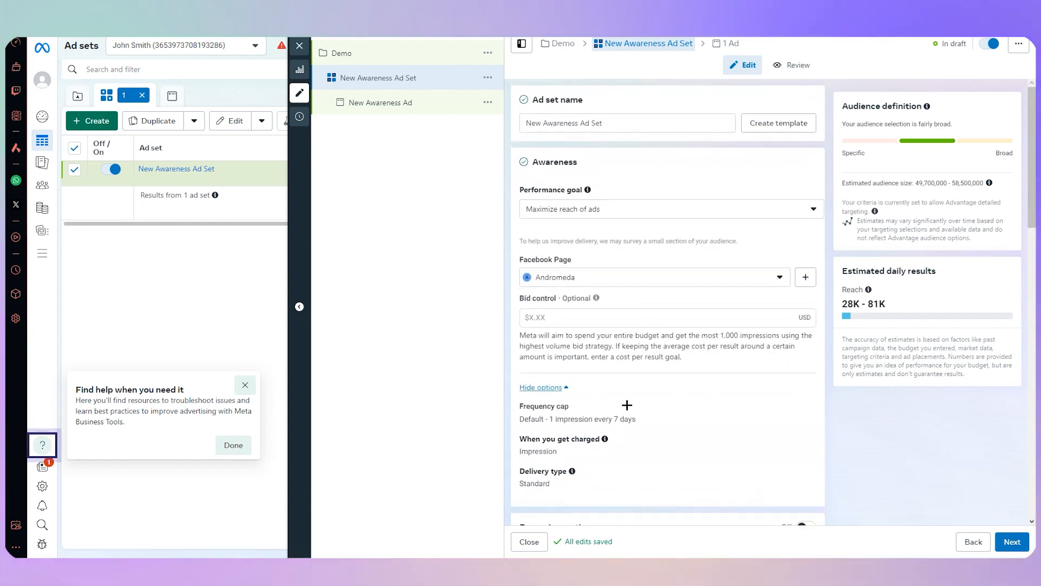
pyautogui.scroll(-2, 600, 327)
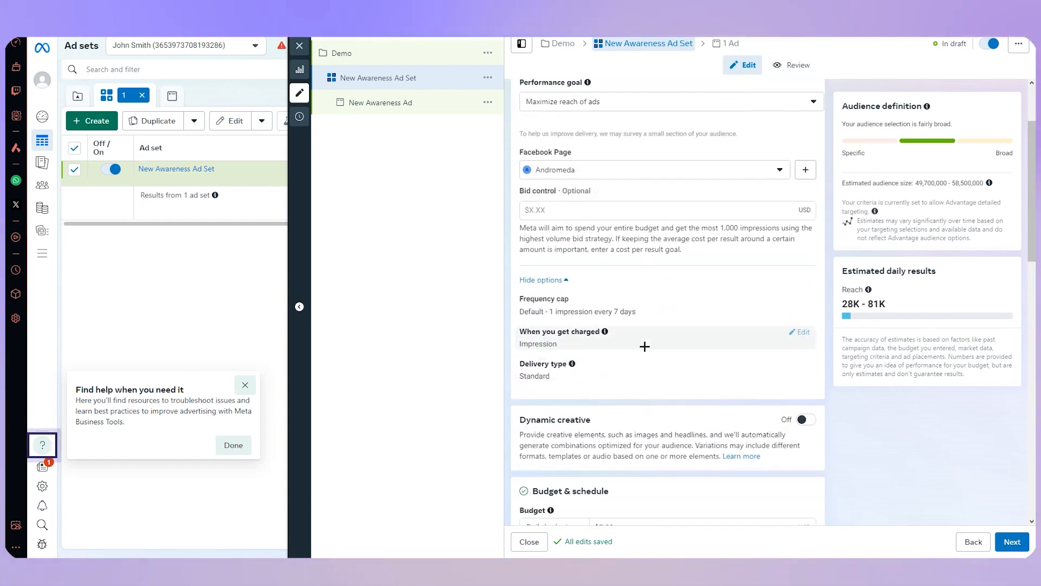
pyautogui.scroll(-4, 700, 310)
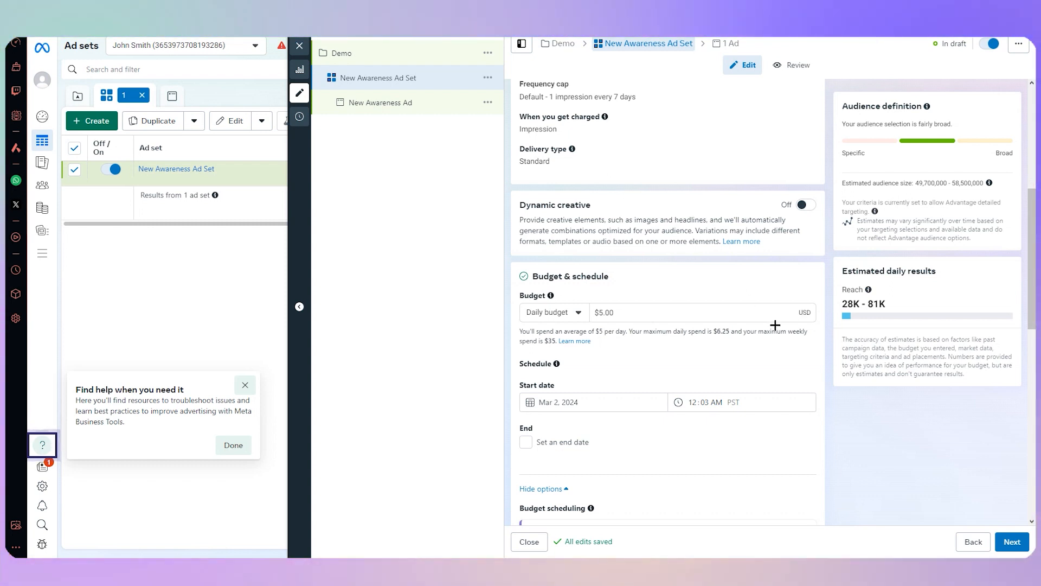
# Check the ad set's estimated daily results and continue to the ad level
pyautogui.moveTo(841, 271); pyautogui.dragTo(935, 268)
pyautogui.click(864, 299)
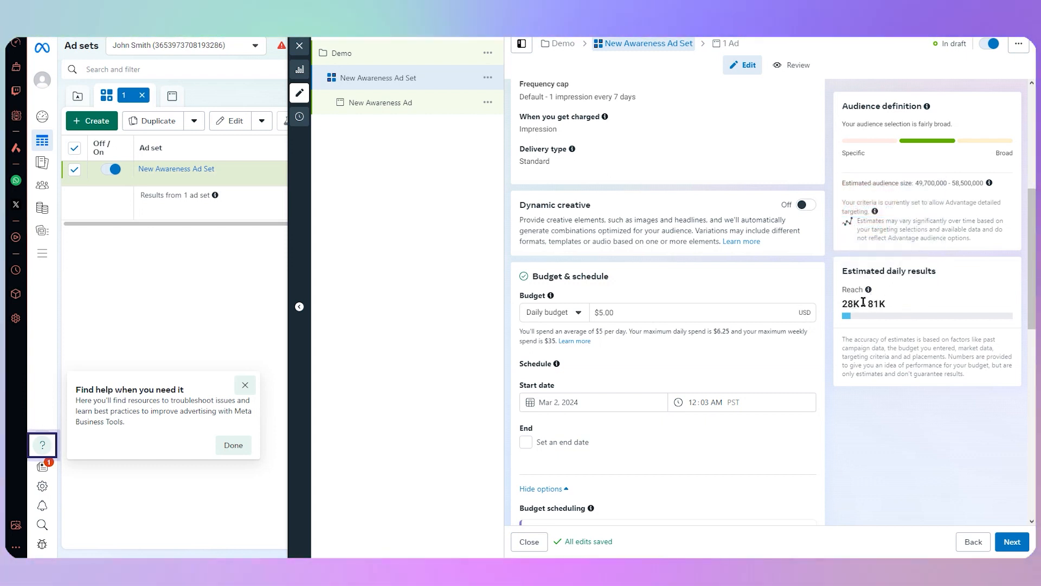
pyautogui.scroll(-8, 1011, 290)
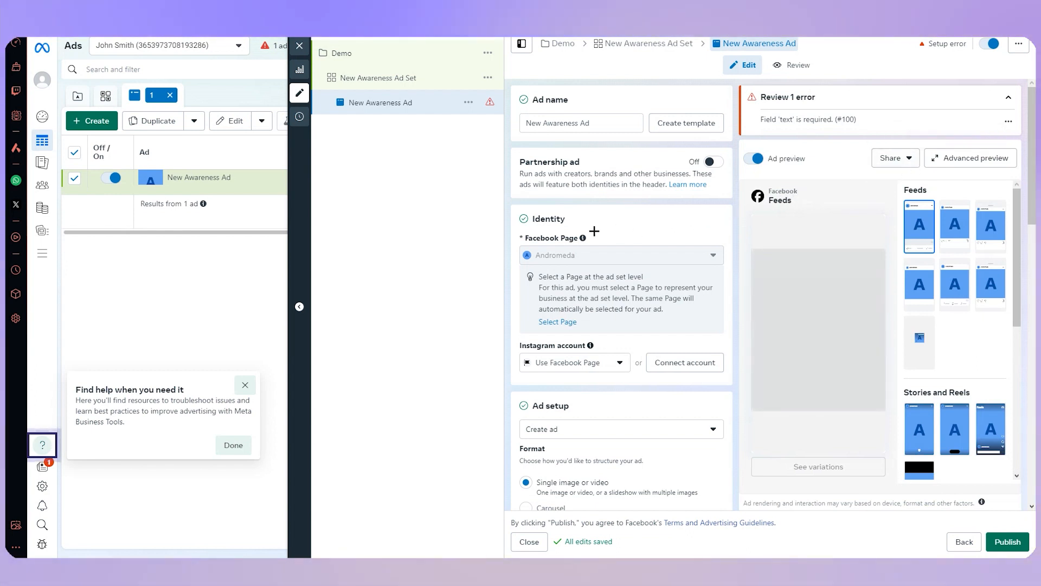
# Check the ad's Instagram account choices, keeping Use Facebook Page, and look over the ad setup and creative sections
pyautogui.click(585, 364)
pyautogui.click(584, 369)
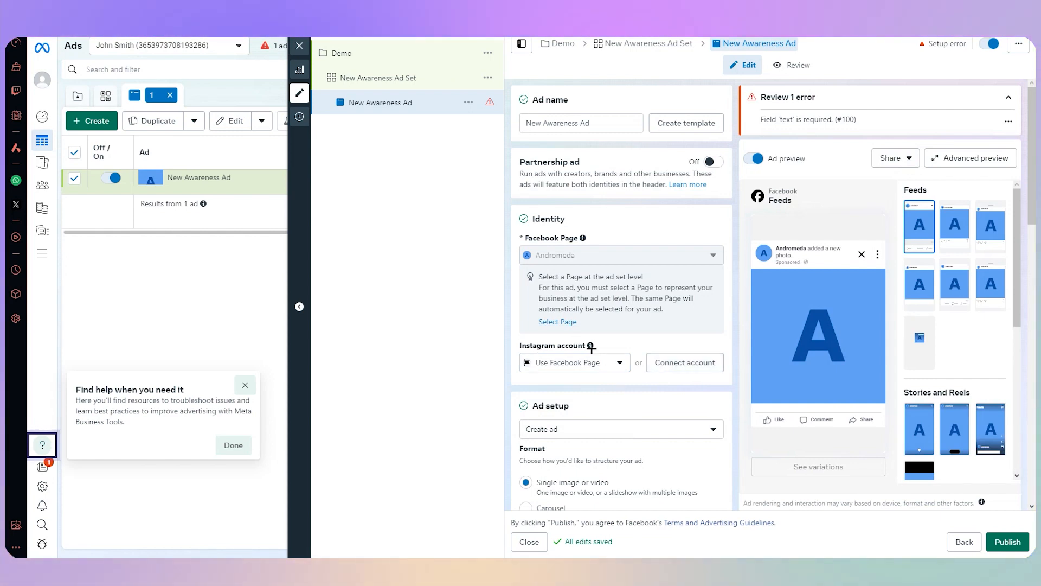
pyautogui.scroll(-6, 591, 363)
pyautogui.scroll(3, 585, 248)
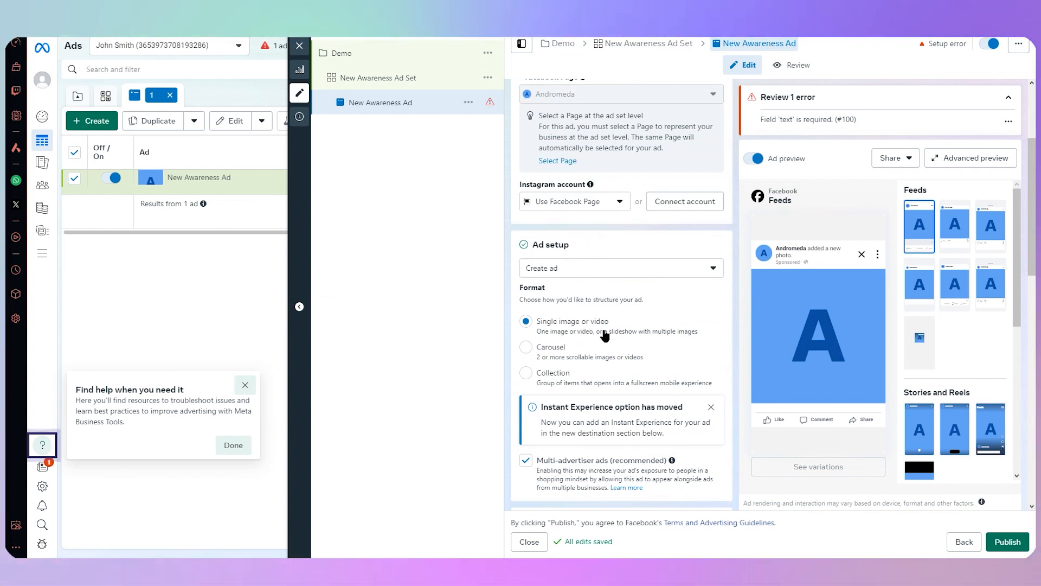
# Try the Collection format in the ad setup and set the ad's format to Carousel
pyautogui.scroll(-1, 575, 325)
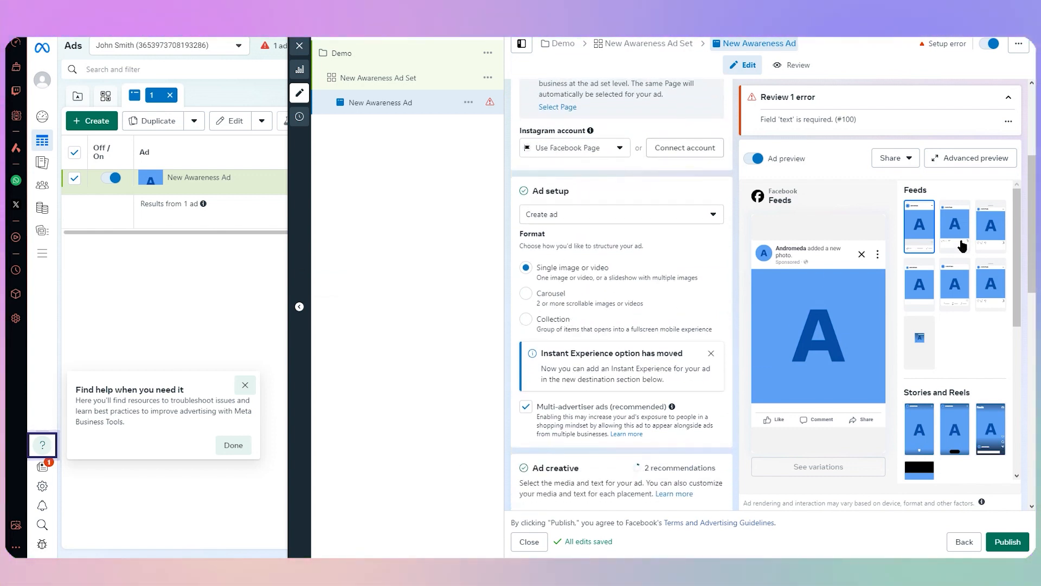
pyautogui.click(570, 321)
pyautogui.click(568, 298)
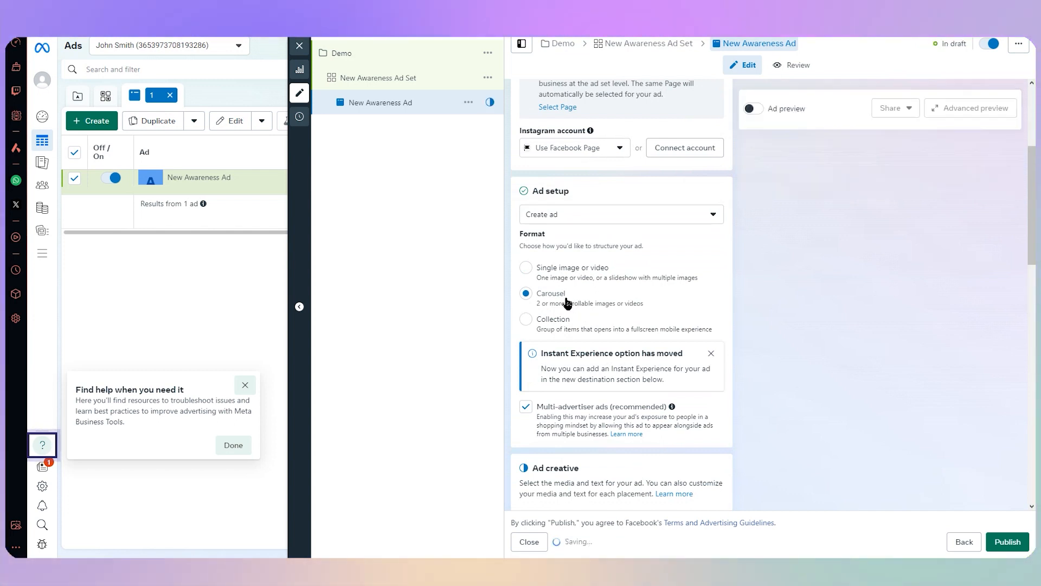
# Dismiss the Instant Experience notice and, after trying Collection and Carousel, set the ad's format to Single image or video
pyautogui.click(711, 353)
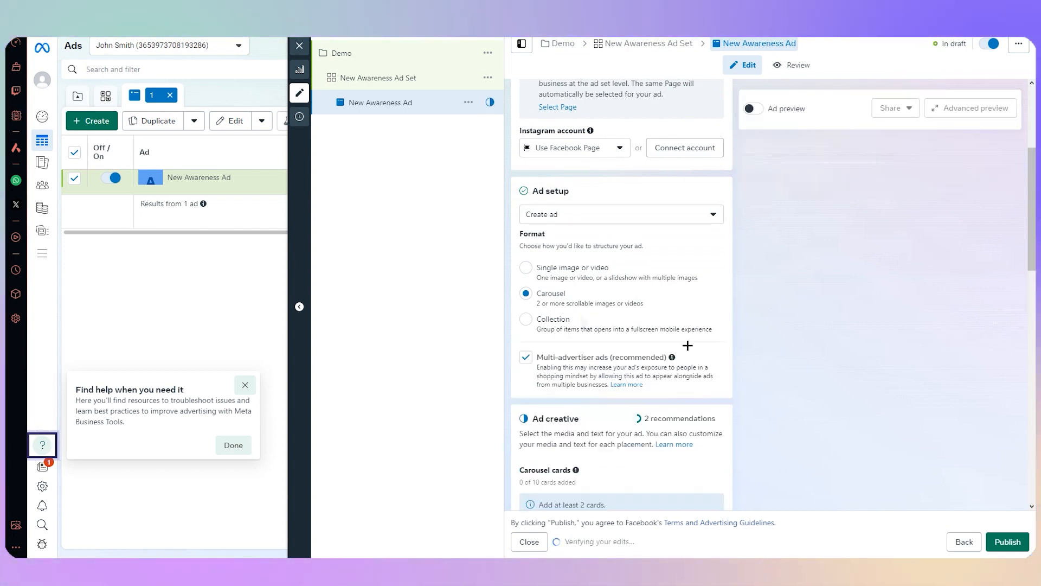
pyautogui.click(573, 326)
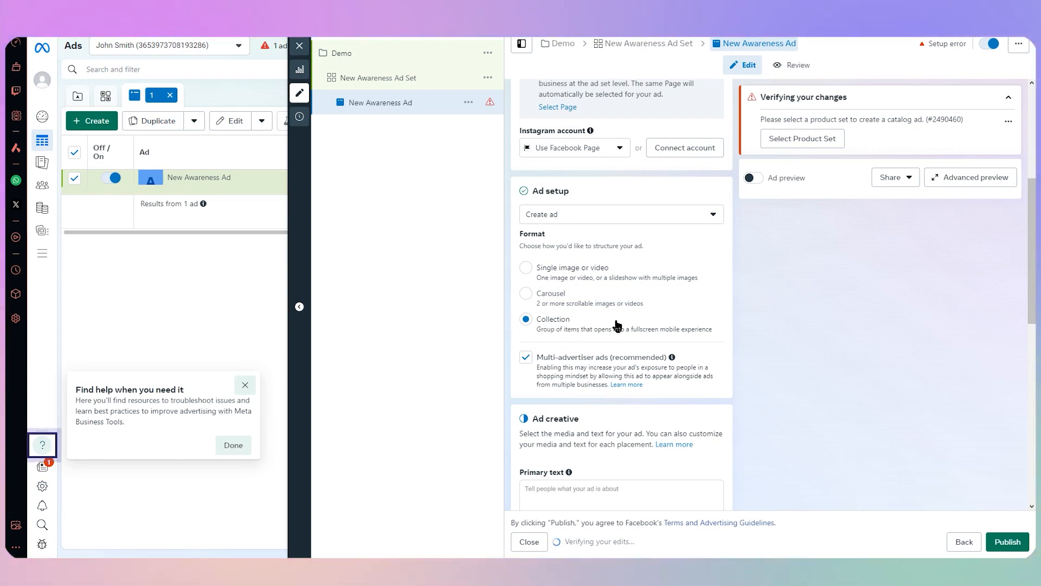
pyautogui.click(588, 302)
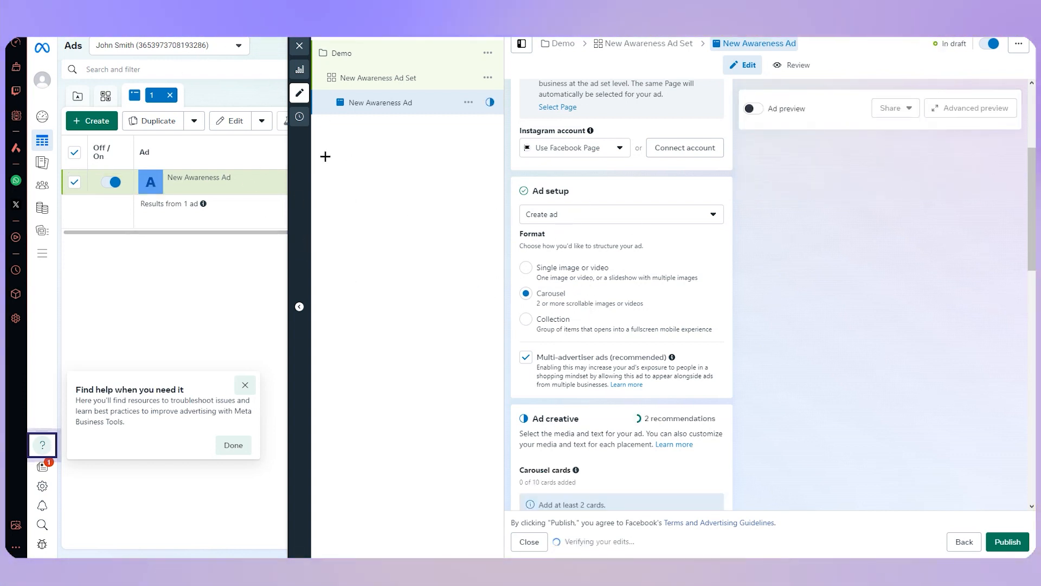
pyautogui.scroll(-3, 650, 320)
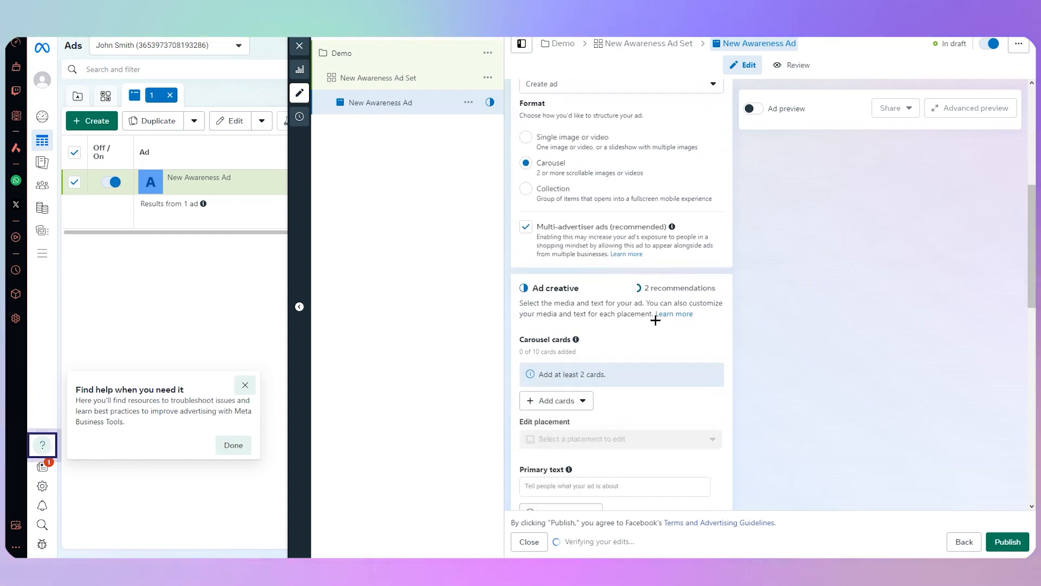
pyautogui.scroll(1, 578, 198)
pyautogui.click(549, 165)
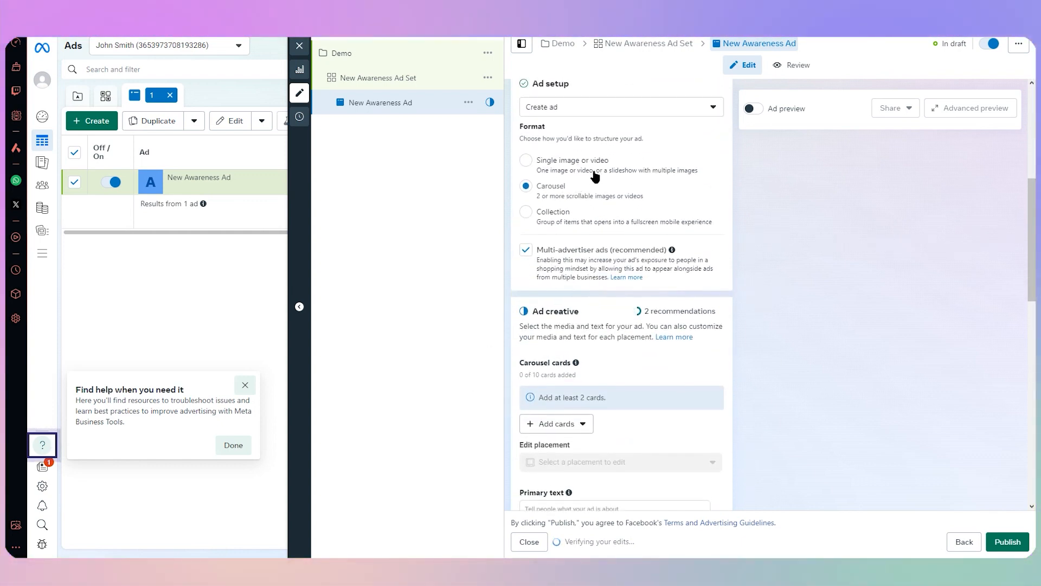
# Examine the ad's creative, call to action, destination, languages and tracking settings
pyautogui.scroll(-1, 609, 384)
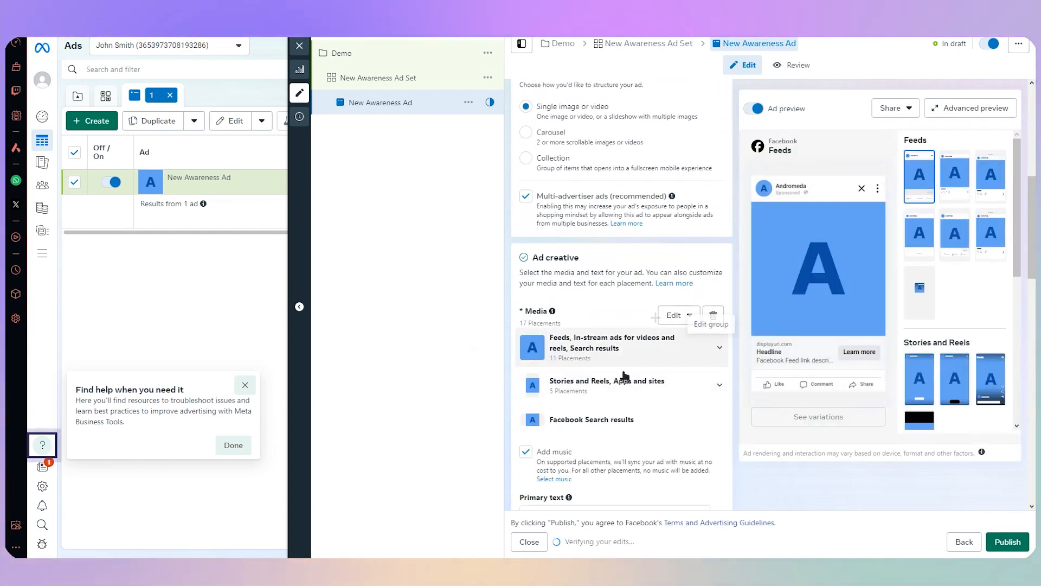
pyautogui.scroll(-3, 624, 377)
pyautogui.scroll(-10, 653, 337)
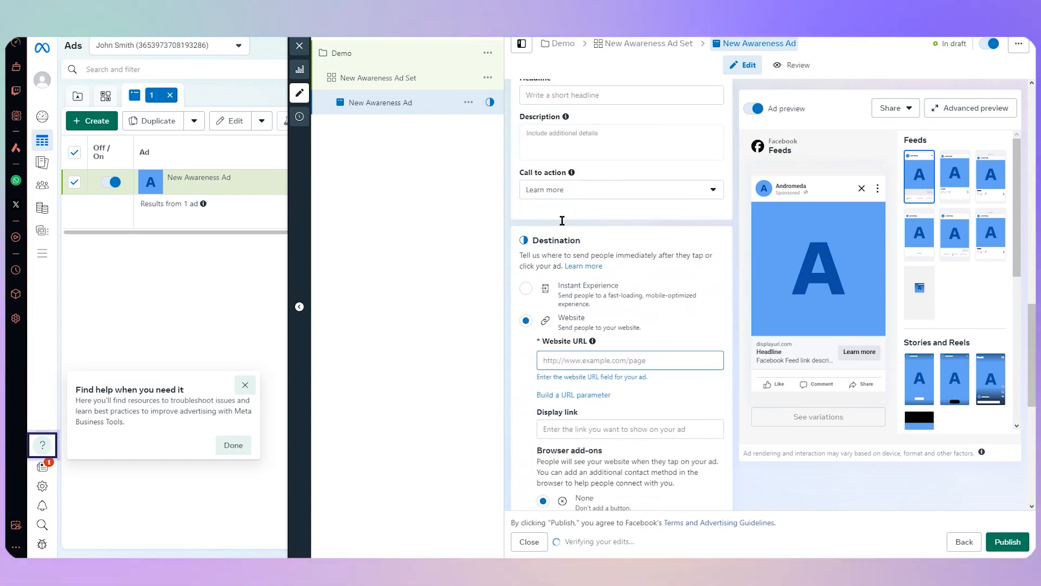
pyautogui.scroll(3, 592, 282)
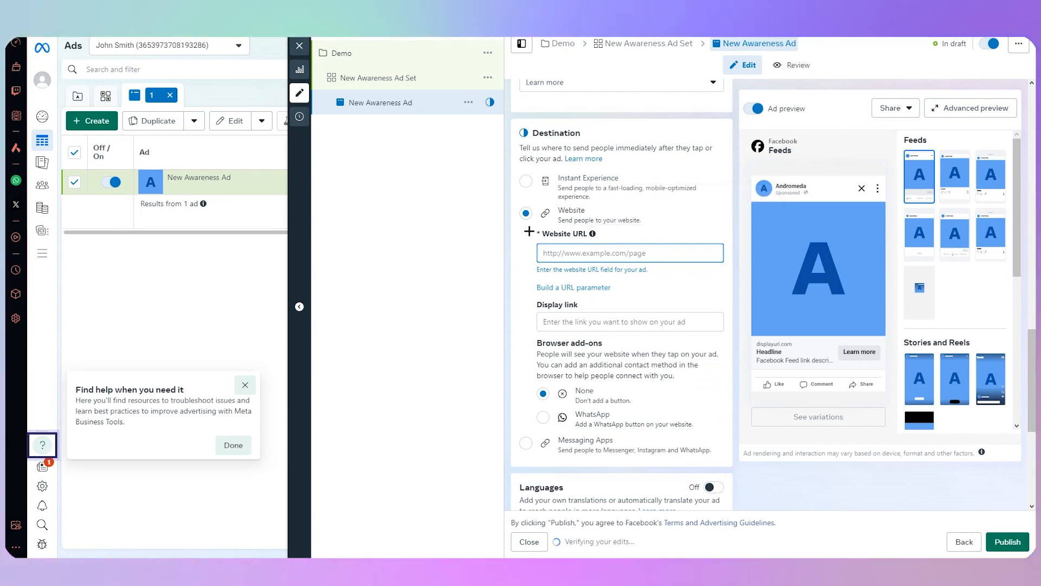
pyautogui.scroll(-4, 615, 230)
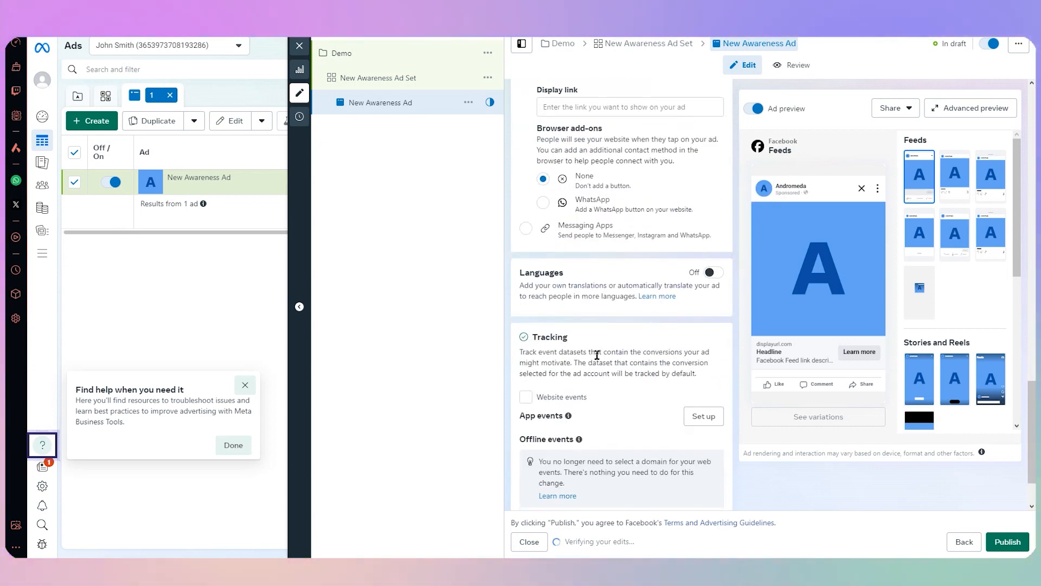
pyautogui.scroll(-1, 708, 423)
# Leave the ad editor for the ad sets overview and dismiss the help pop-up there
pyautogui.click(992, 540)
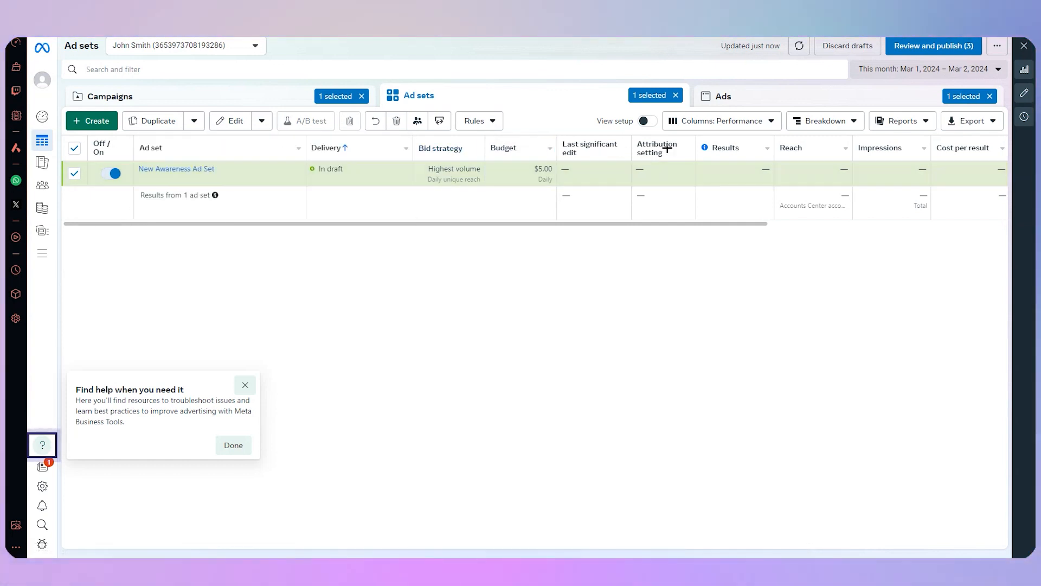
pyautogui.click(250, 386)
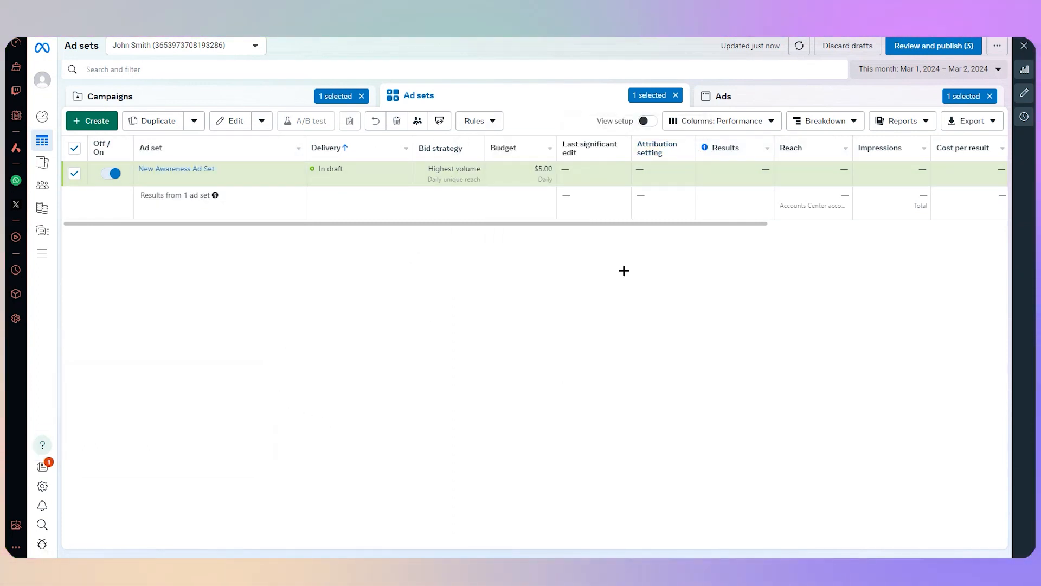